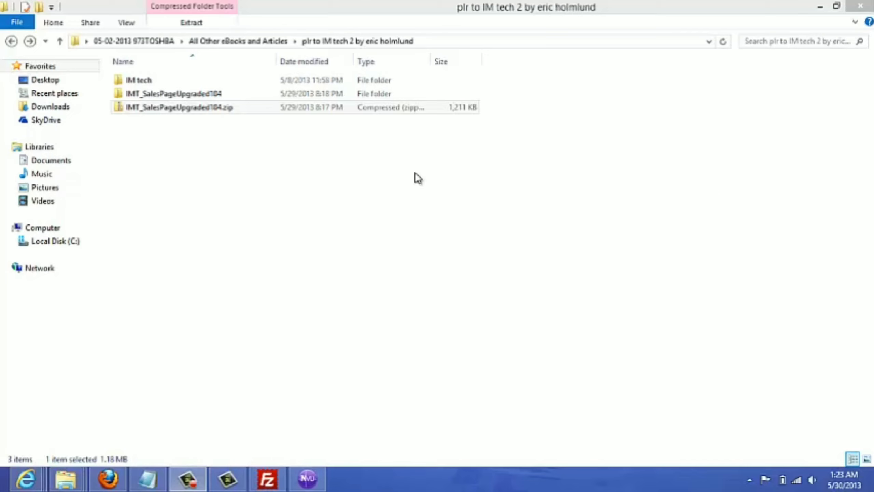
Start extracting IMT_SalesPageUpgraded104.zip, then cancel the extraction
click(219, 114)
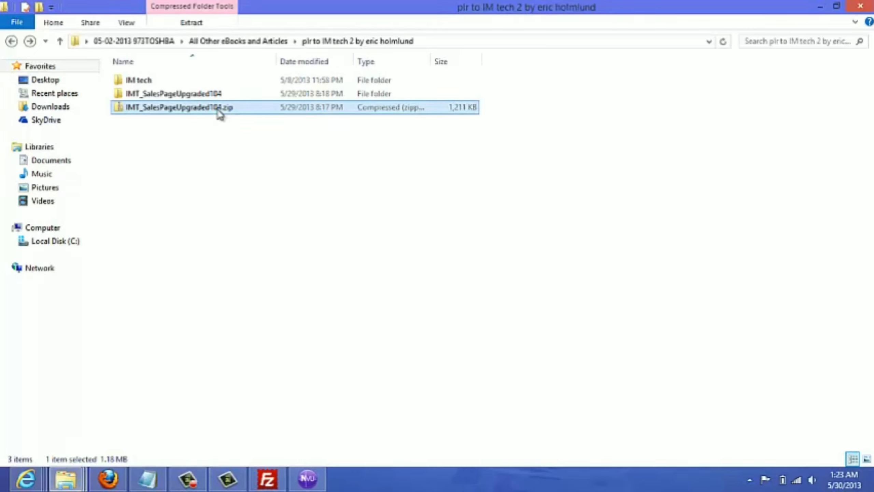
right_click(192, 112)
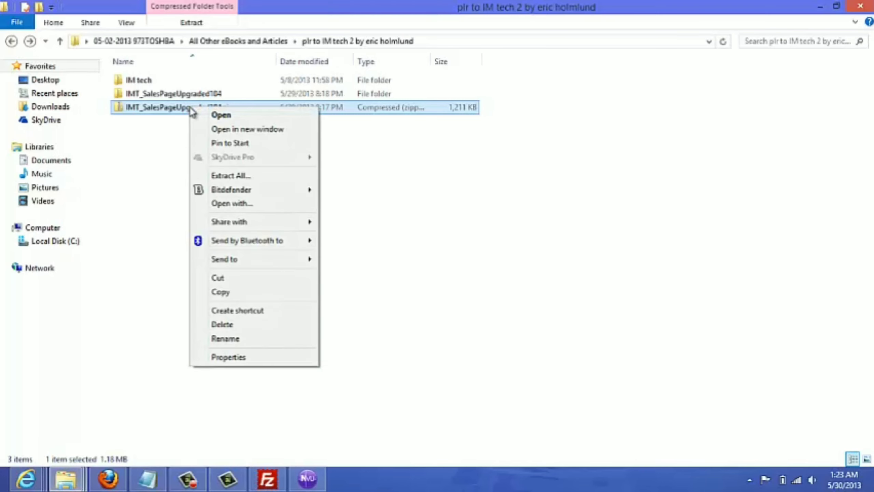
click(225, 175)
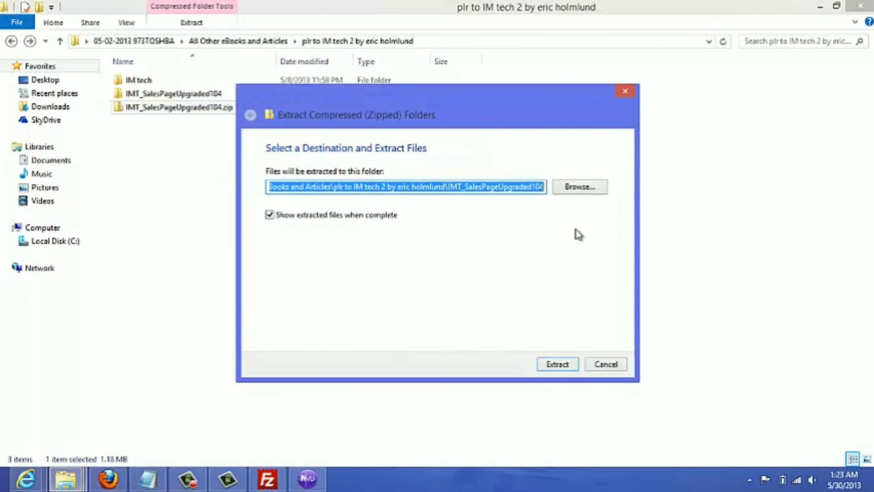
click(609, 365)
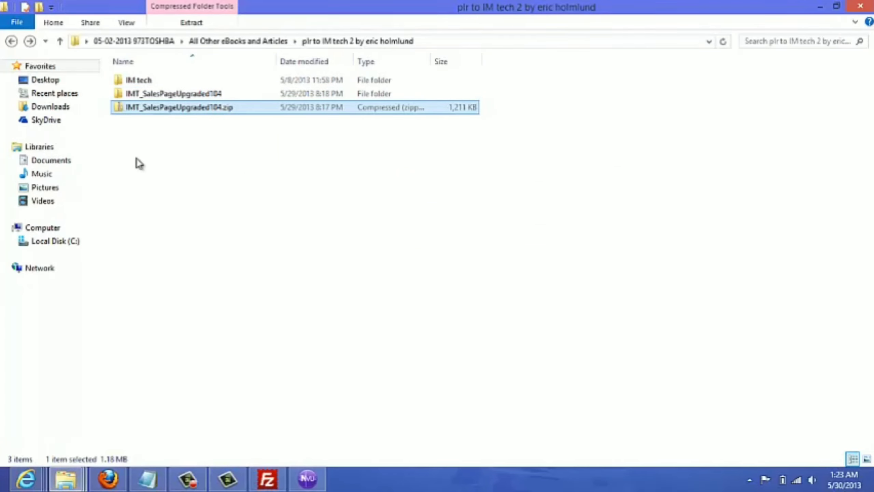
Open salespage.html from the extracted IMT_SalesPageUpgraded104\SalesPageUpgraded104 folder
click(156, 98)
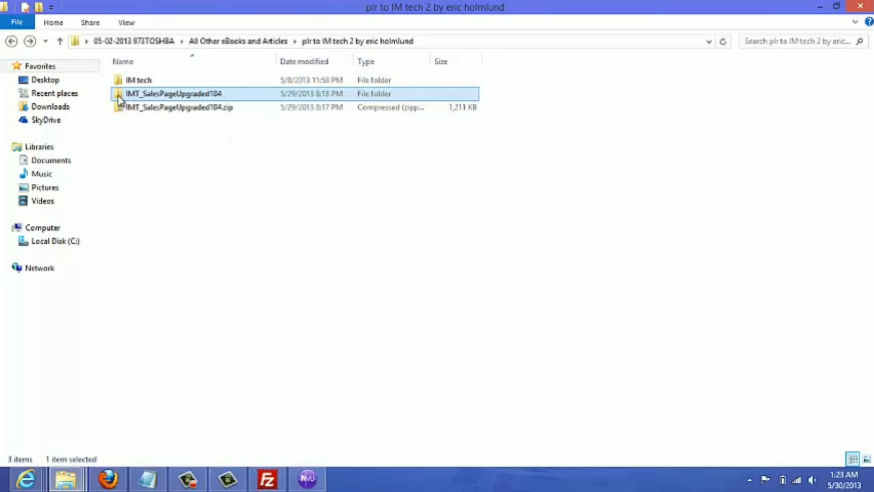
double_click(120, 98)
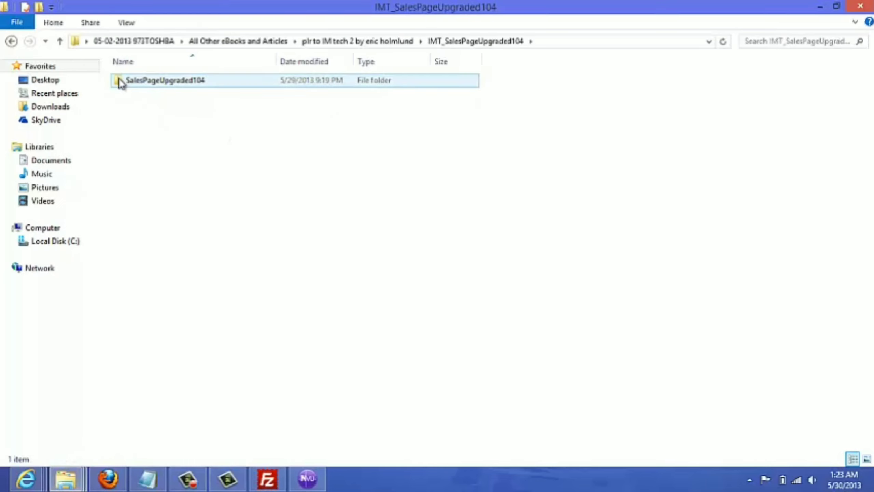
double_click(122, 81)
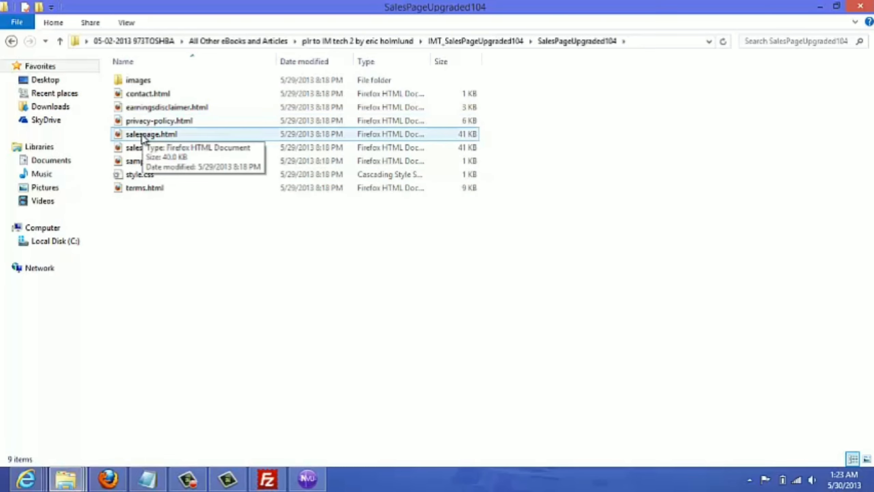
double_click(141, 134)
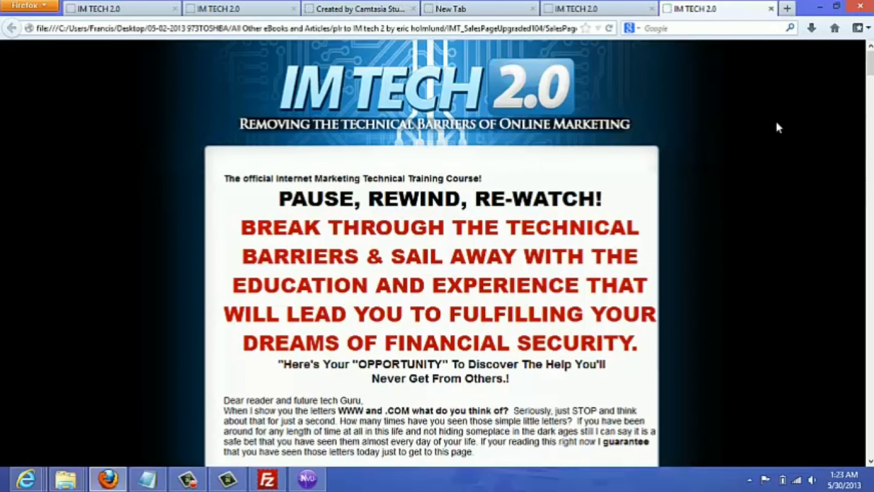
mouse_move(871, 67)
mouse_down()
mouse_move(872, 153)
mouse_move(870, 59)
mouse_up()
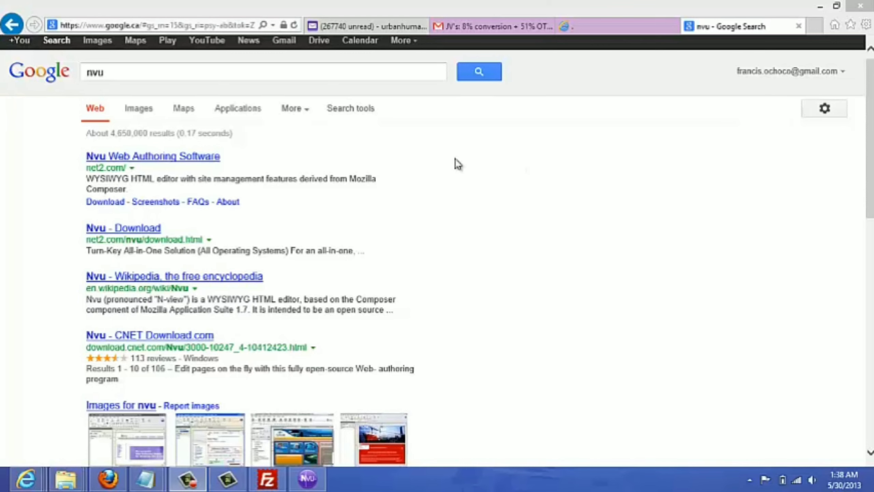
Look over the Google results for nvu, then switch to the Nvu editor's blank untitled page
click(122, 73)
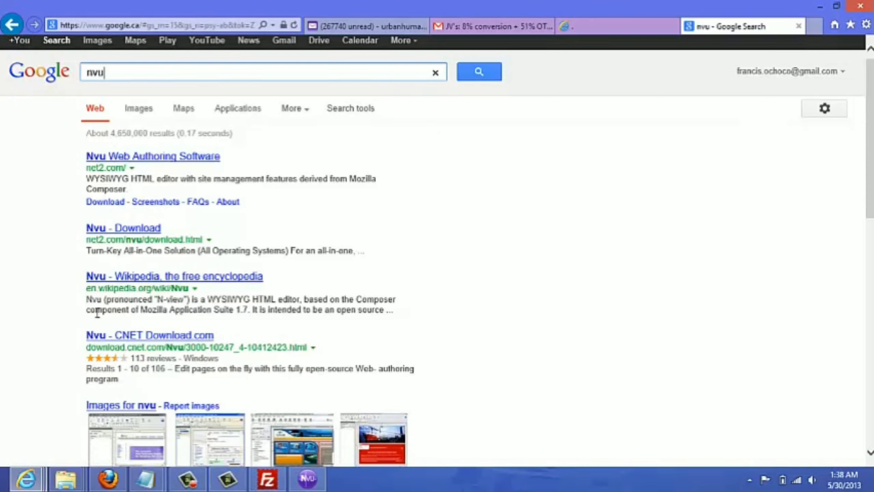
click(678, 320)
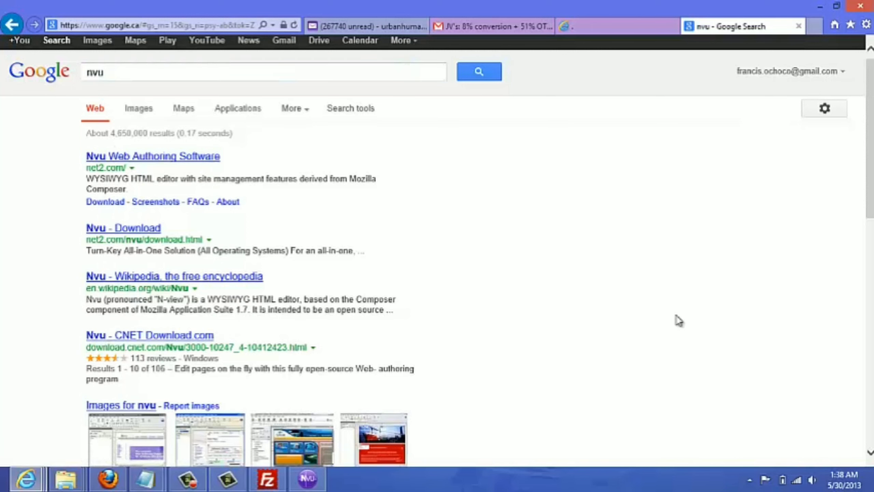
scroll(679, 321, down, 5)
click(303, 483)
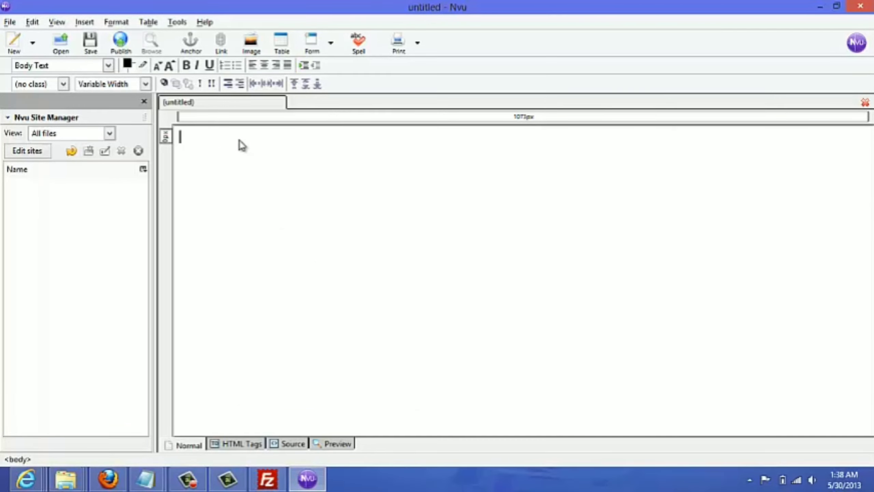
Open salespagecopy.html from the SalesPageUpgraded104 folder in Nvu
click(69, 48)
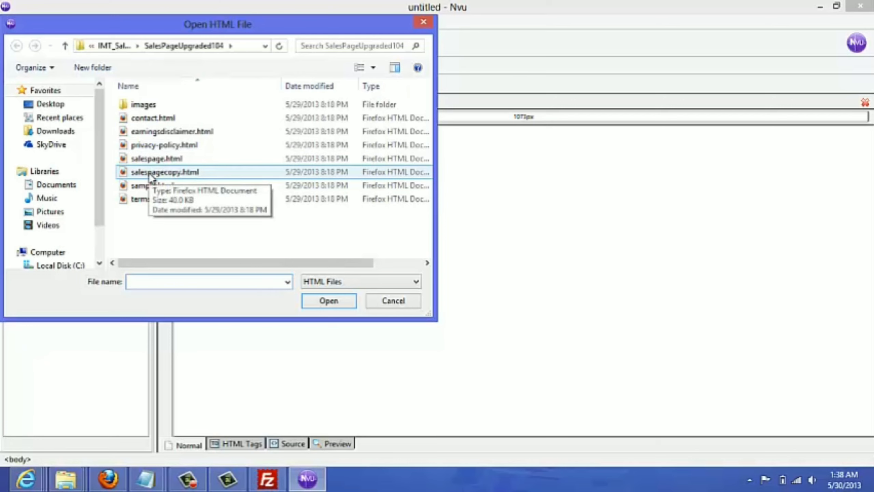
click(150, 174)
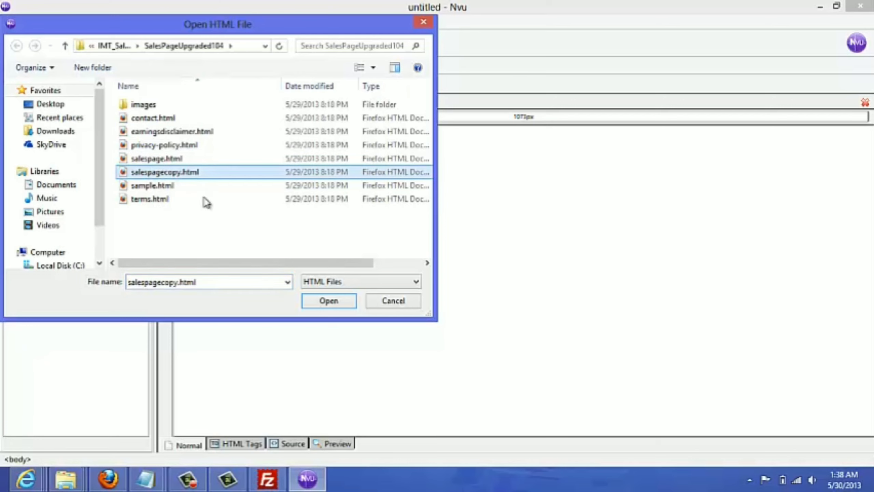
click(337, 302)
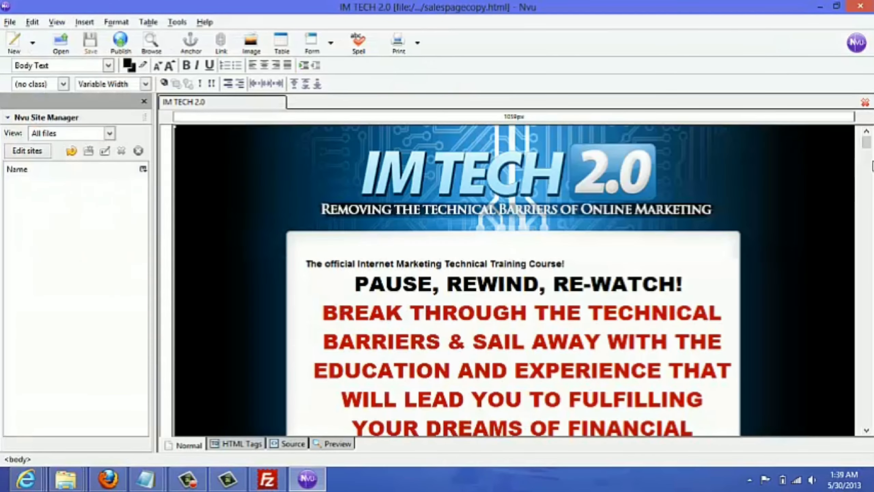
Edit the black headline to read 'TESTING PAUSE, REWIND, RE-WATCH!', then move to the red headline
mouse_move(866, 143)
mouse_down()
mouse_move(868, 176)
mouse_move(867, 141)
mouse_up()
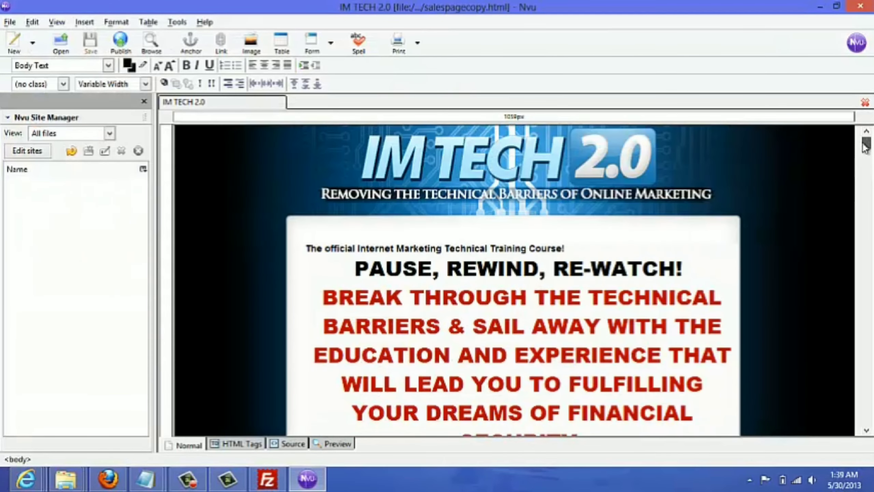
click(370, 268)
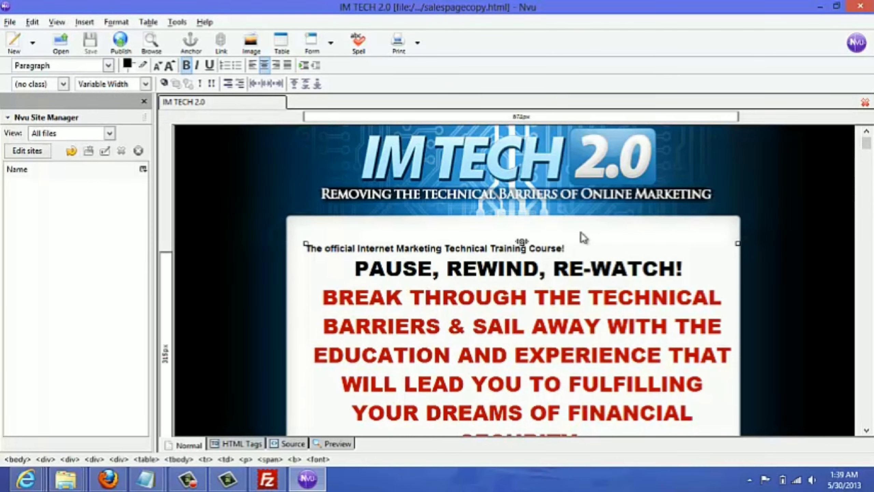
key(BackSpace)
text(TESTING P)
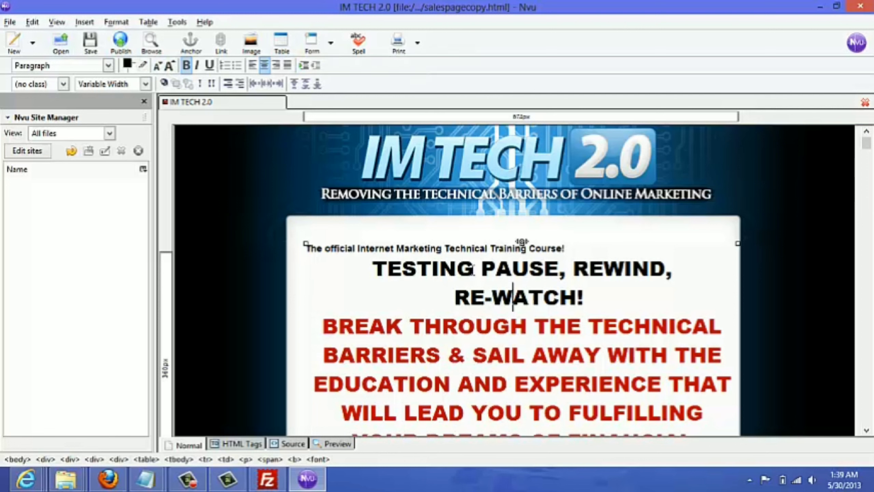
click(526, 347)
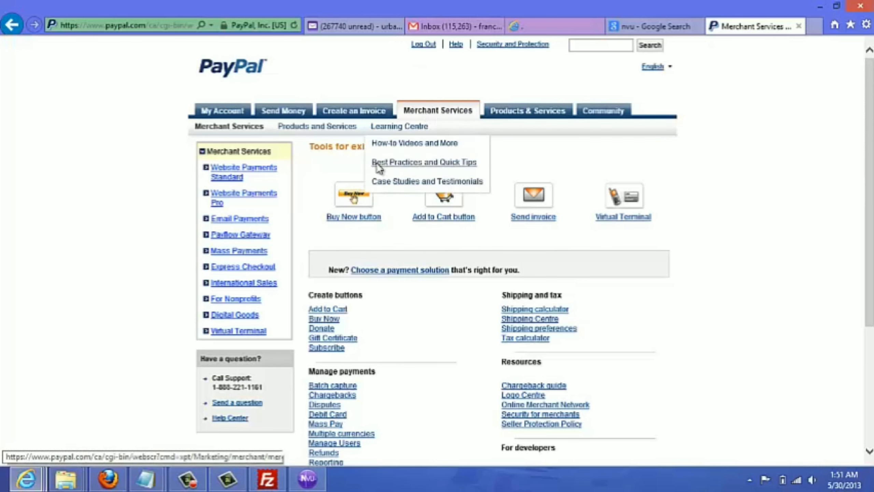
Start a PayPal Buy Now button, keeping Buy Now as the button type
click(353, 220)
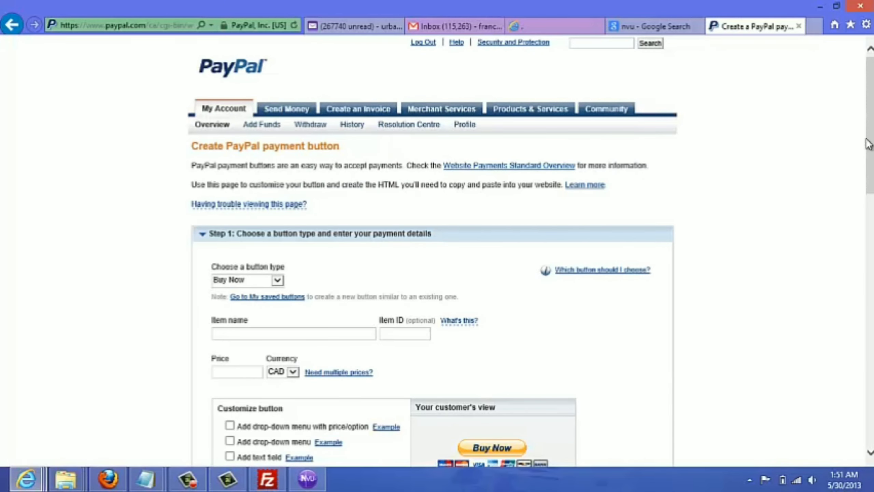
scroll(870, 132, down, 5)
scroll(432, 241, up, 1)
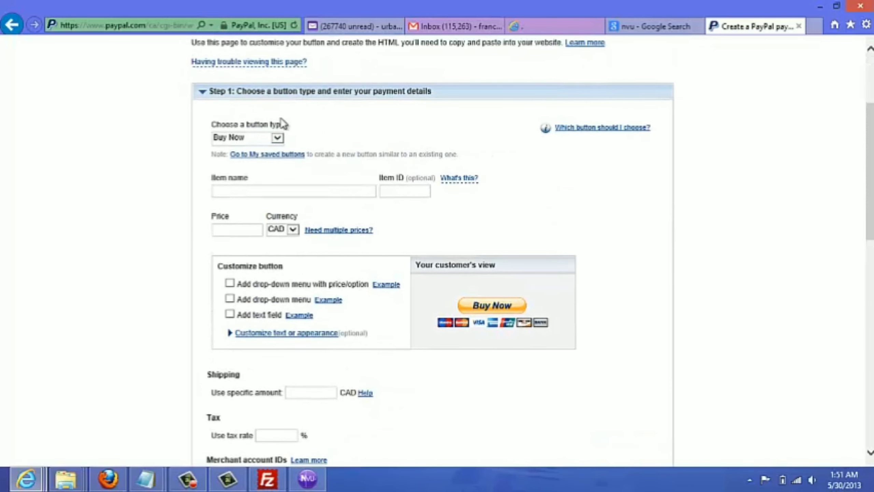
click(279, 138)
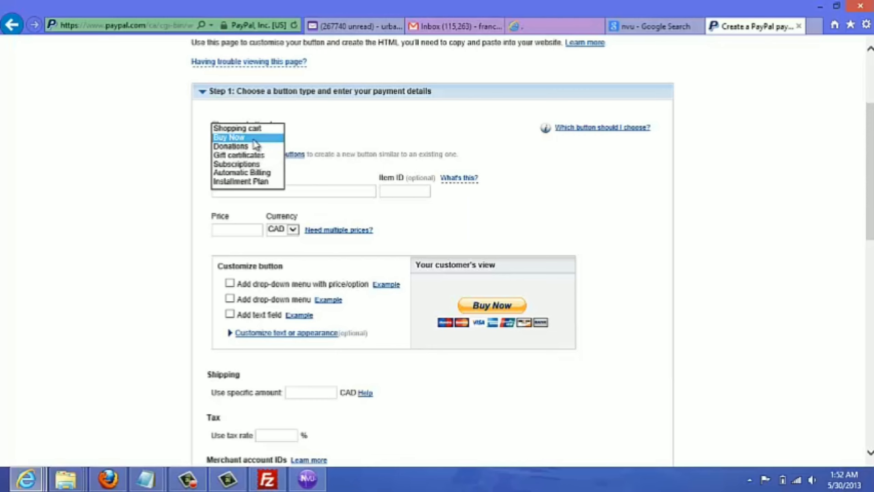
click(253, 139)
Enter the item name testingdemoplr and move through Item ID to the Price field
click(241, 193)
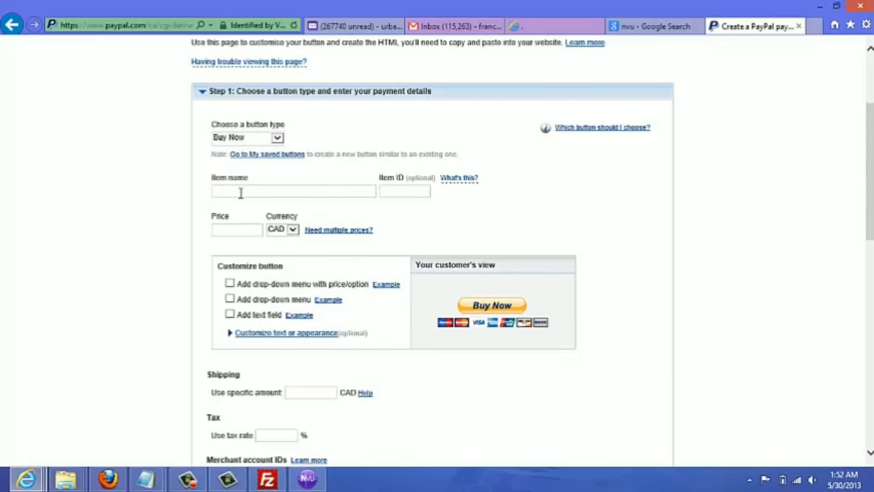
text(estingdemopir)
mouse_move(444, 184)
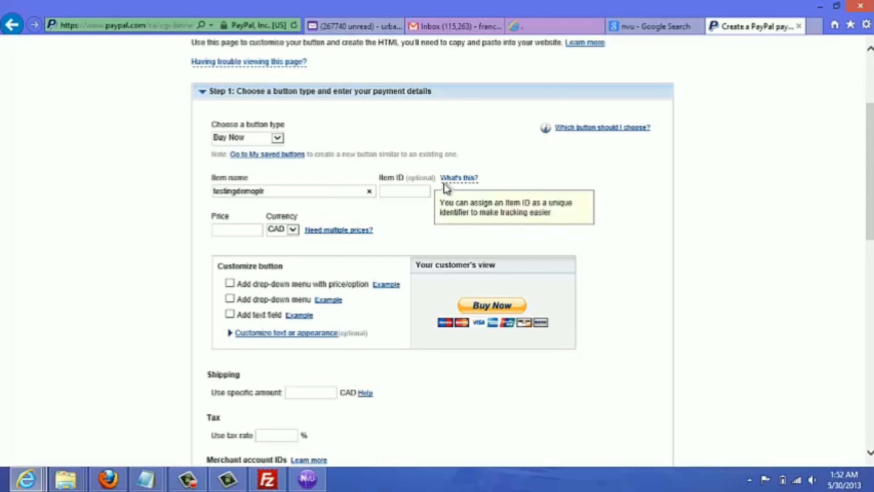
click(400, 192)
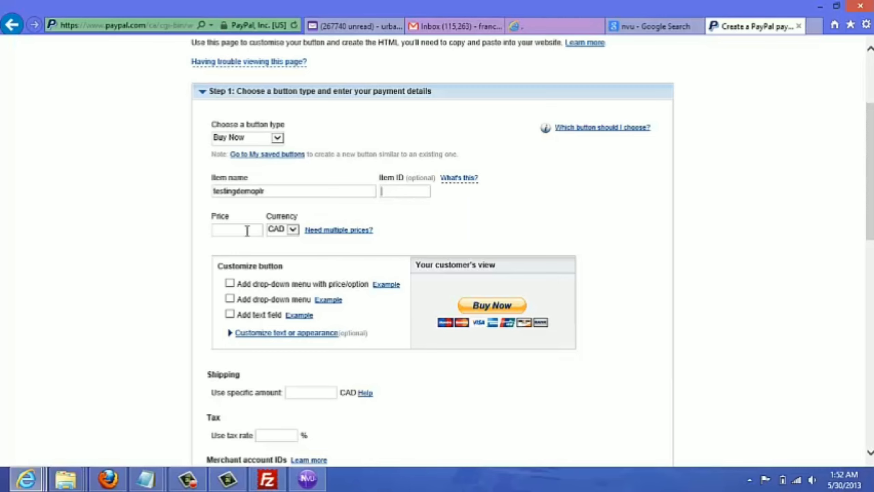
click(235, 231)
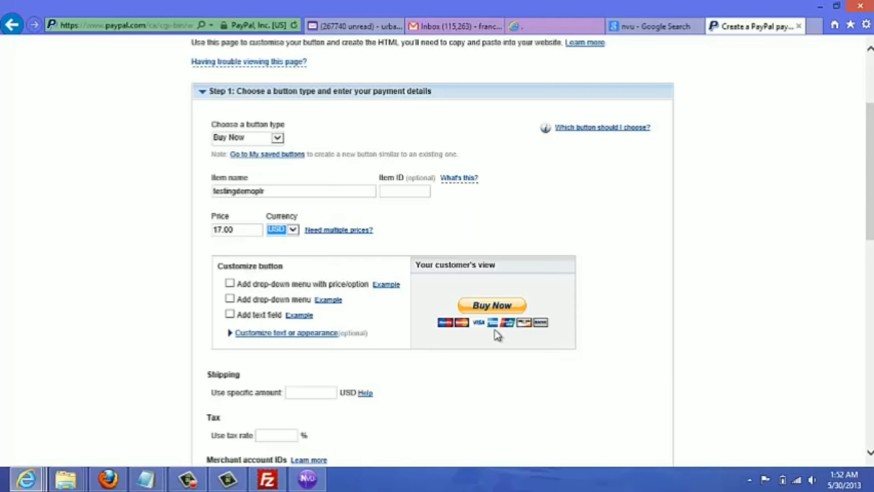
Expand the 'Customize text or appearance' options and the 'Step 3: Customize advanced features' section
click(261, 333)
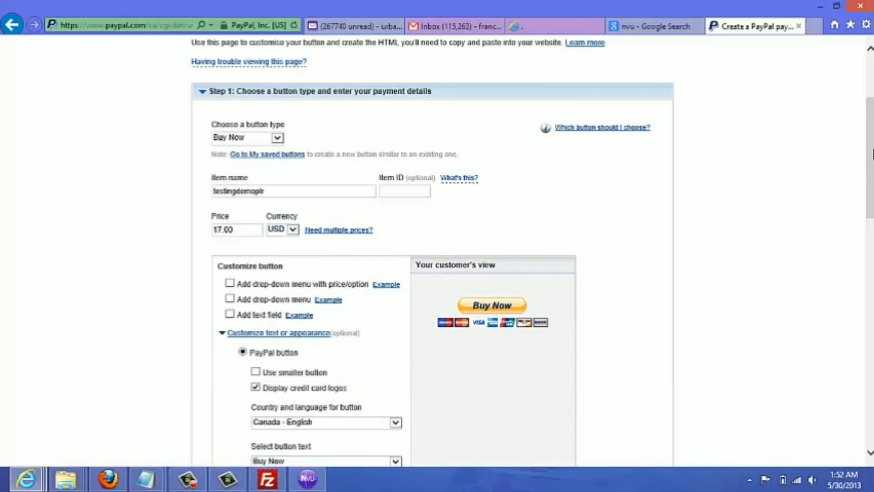
drag(872, 158, 872, 193)
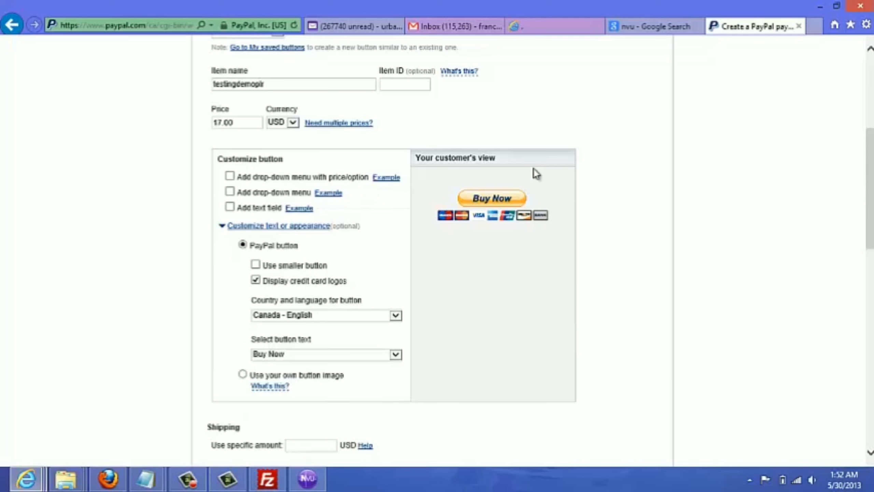
drag(870, 188, 870, 269)
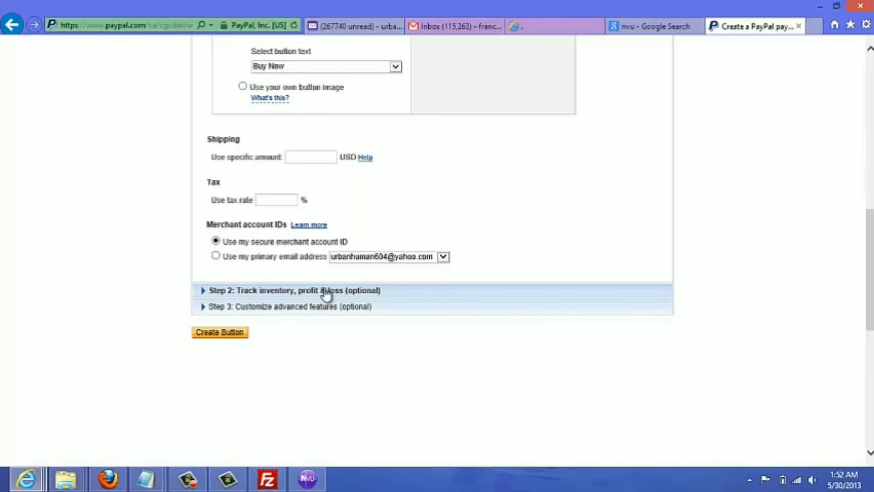
click(293, 308)
scroll(293, 309, down, 5)
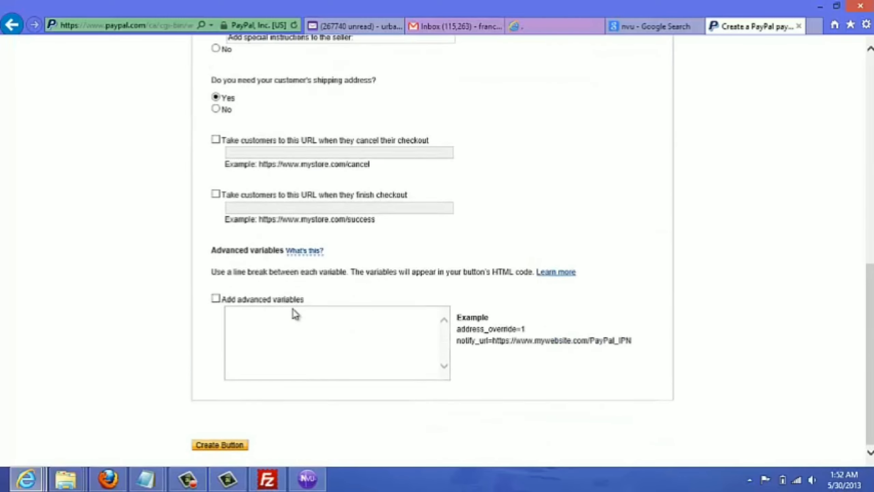
scroll(293, 309, up, 5)
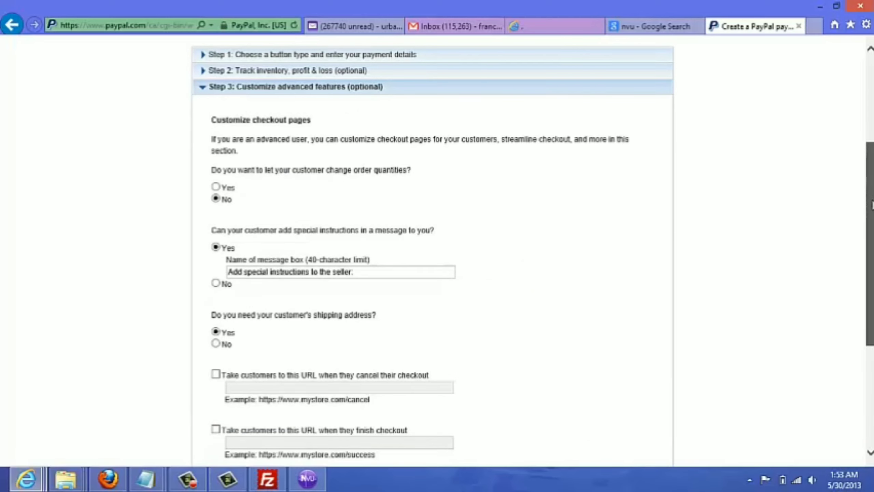
Toggle the after-checkout return URL option on and back off, then create the Buy Now button
drag(873, 205, 872, 267)
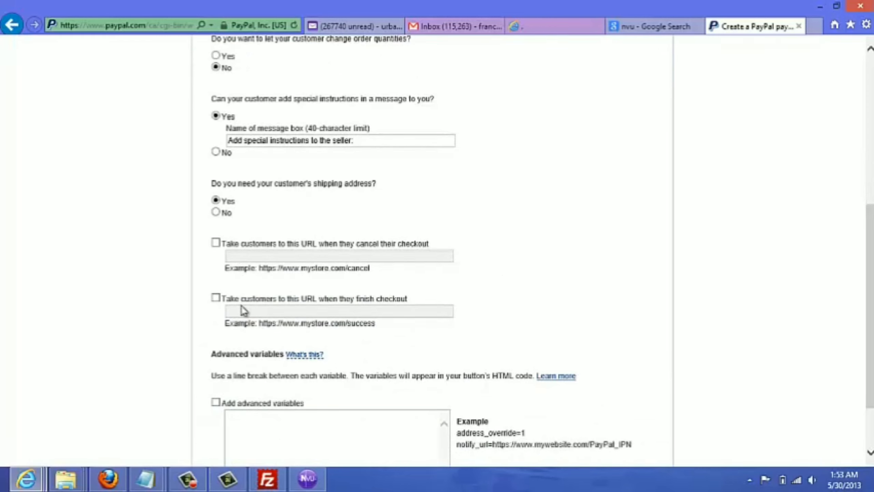
click(216, 297)
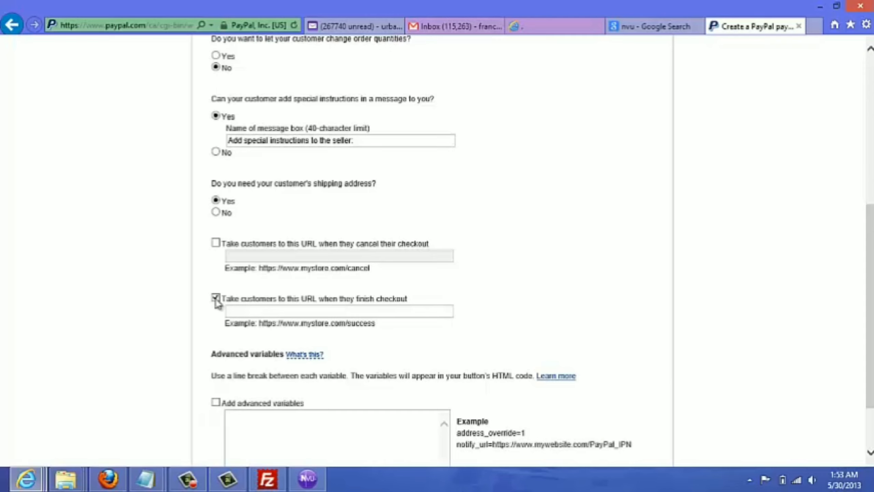
click(267, 311)
click(215, 298)
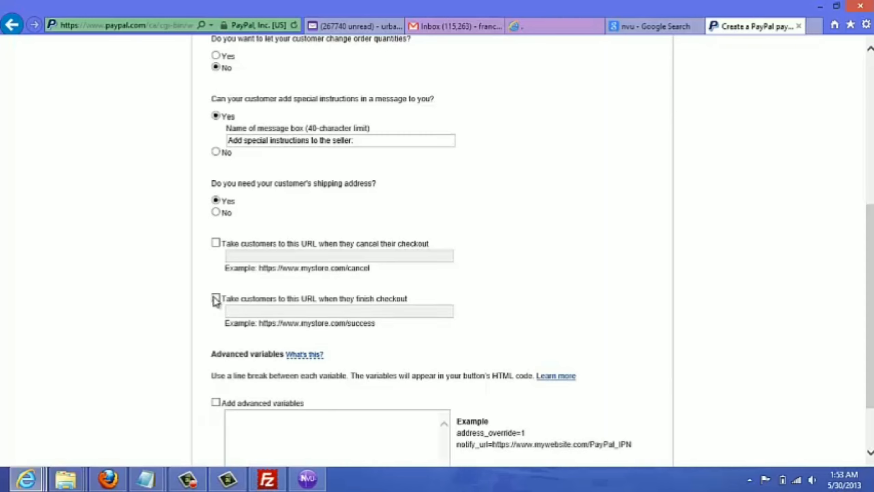
scroll(872, 325, down, 3)
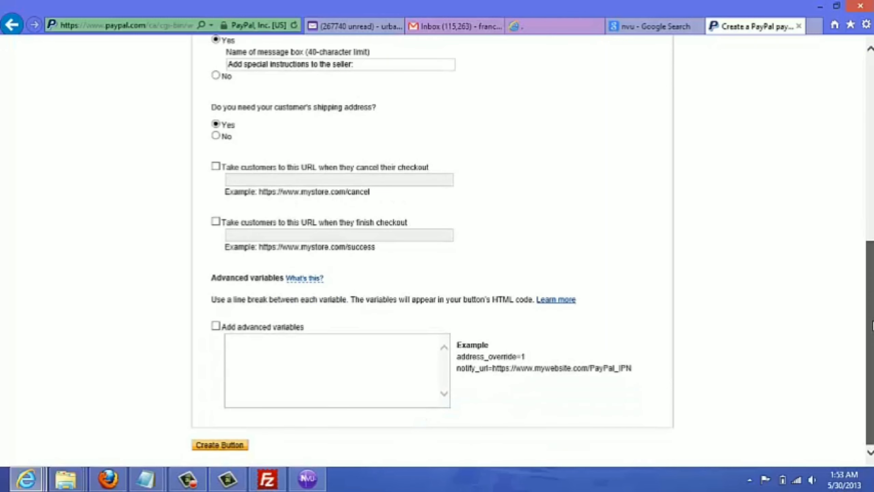
click(201, 449)
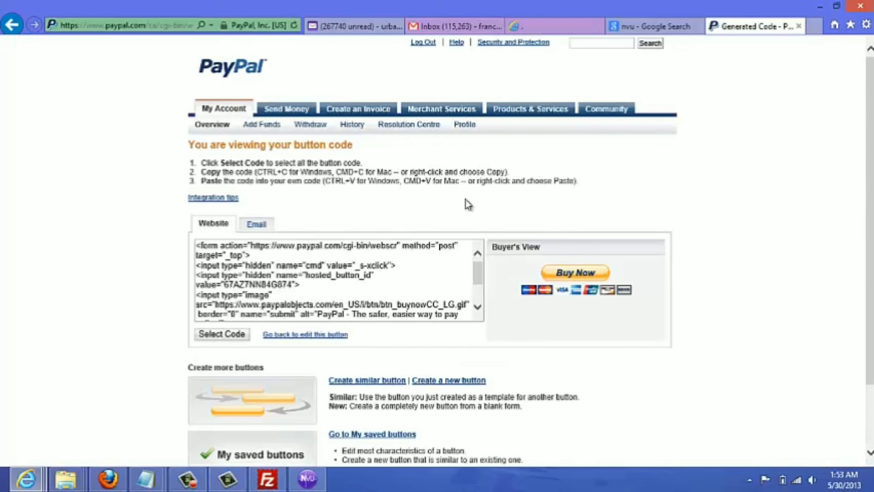
Select all the generated Buy Now HTML in the Website code box and copy it
click(242, 253)
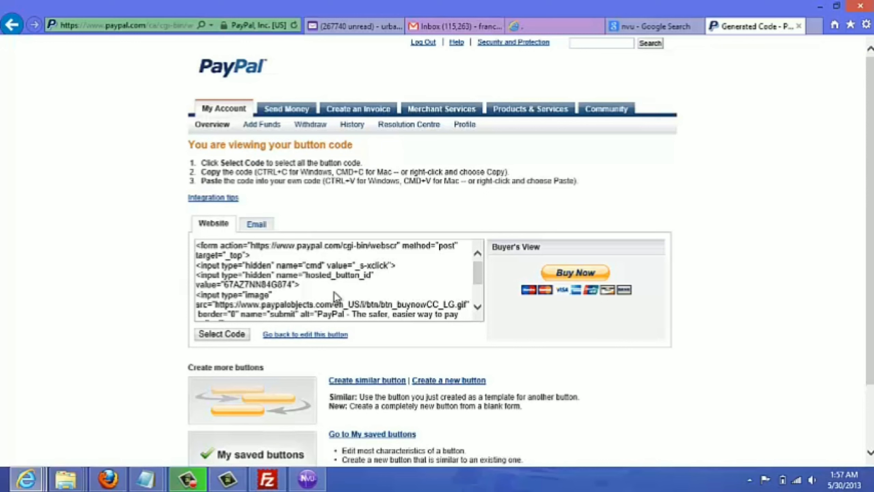
click(333, 276)
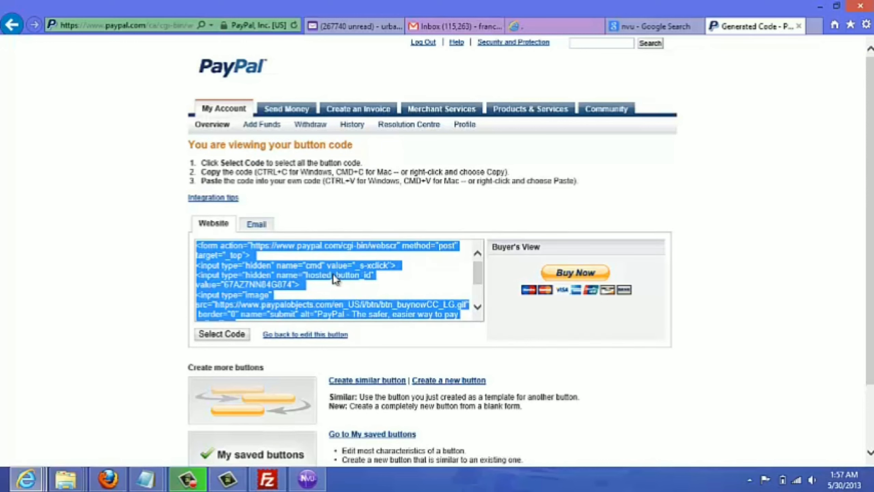
right_click(334, 274)
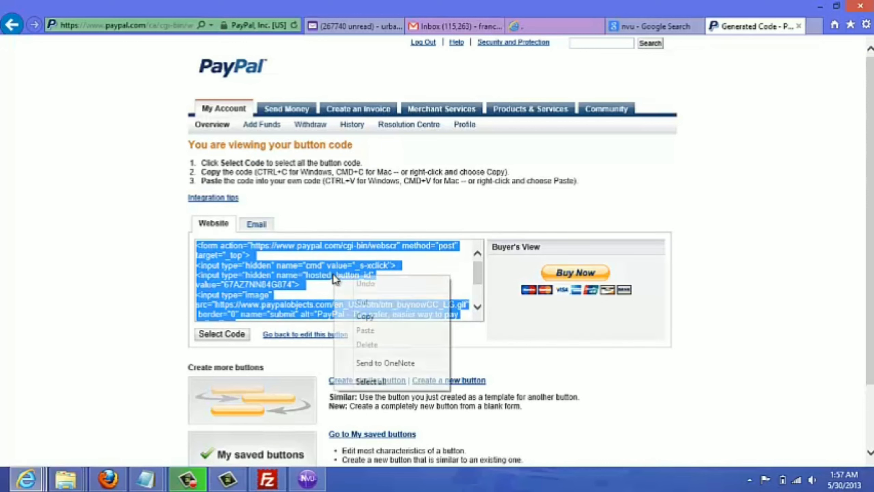
click(364, 318)
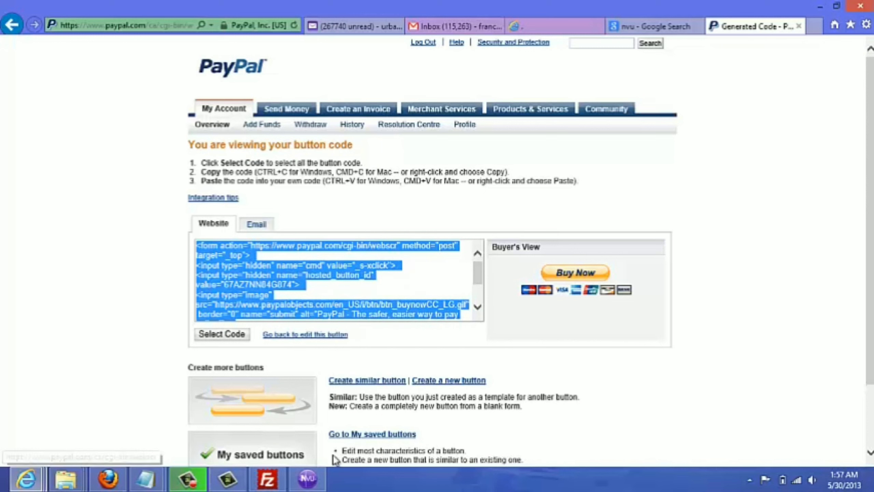
Add an '(insert buy now button)' line above the mentor sign-off in Nvu and show the Source view
mouse_move(310, 479)
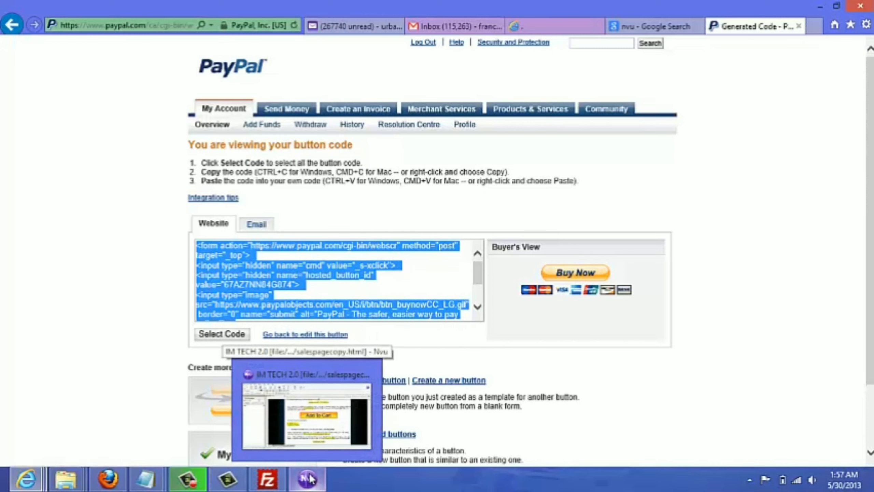
click(310, 479)
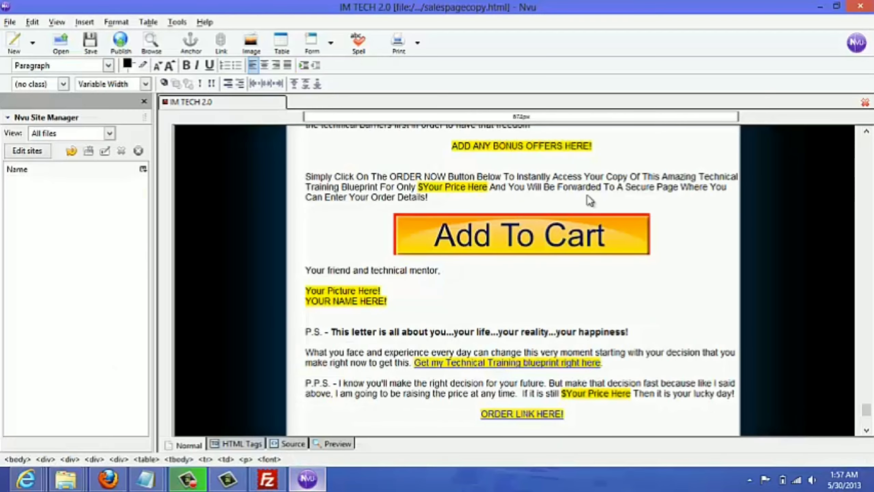
scroll(872, 407, up, 8)
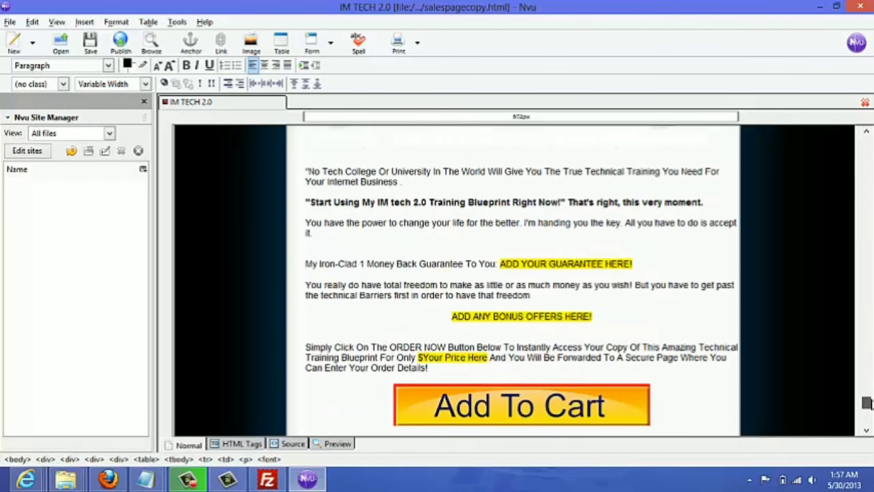
drag(873, 406, 871, 419)
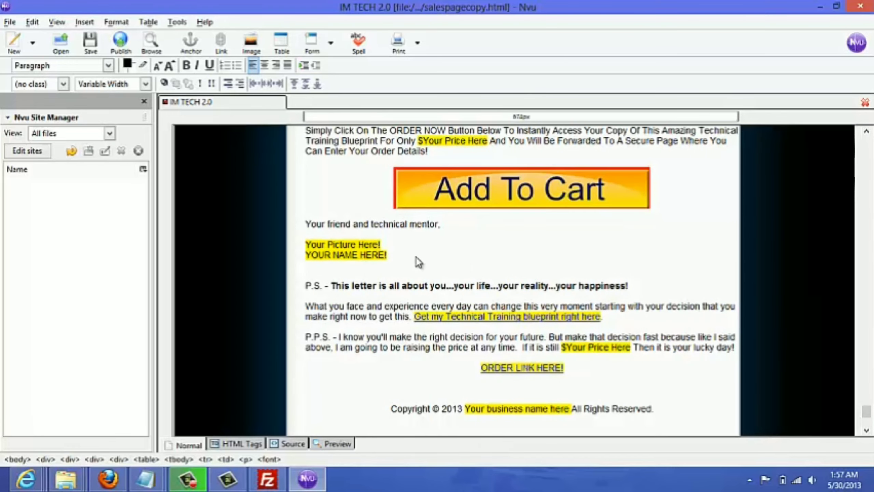
click(306, 225)
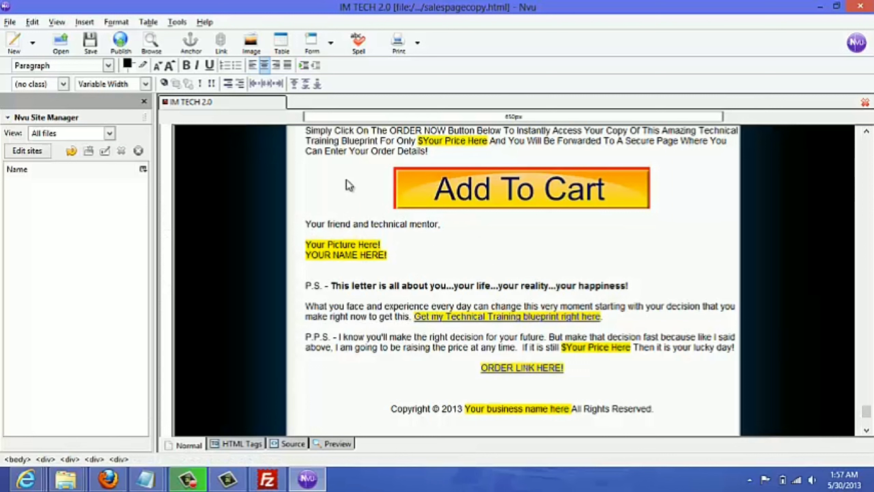
click(307, 225)
key(Return)
key(Return)
key(Return)
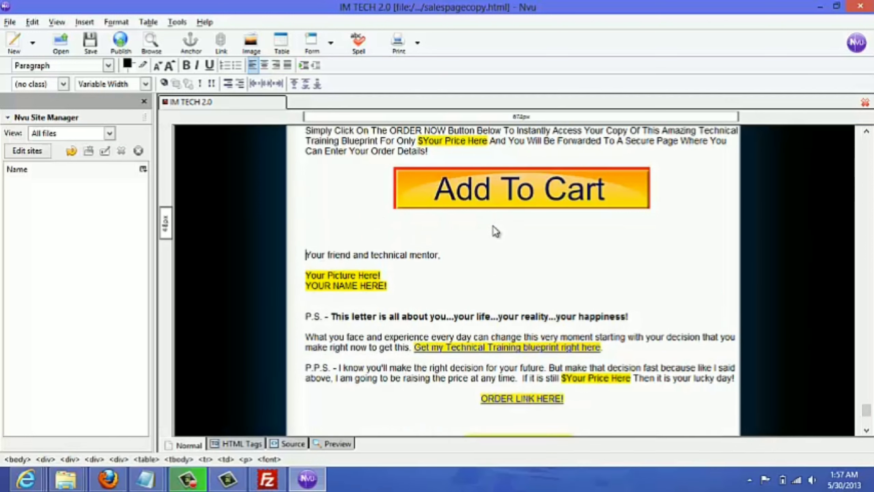
click(495, 231)
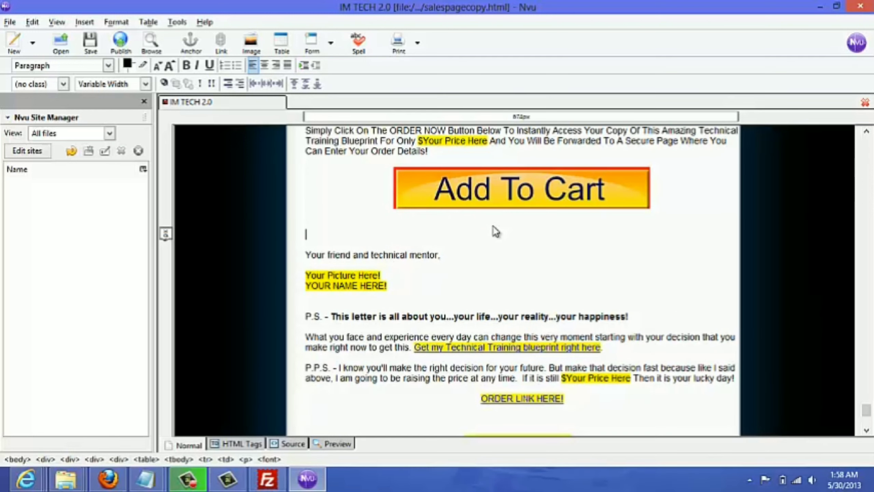
text((insert buy now button)
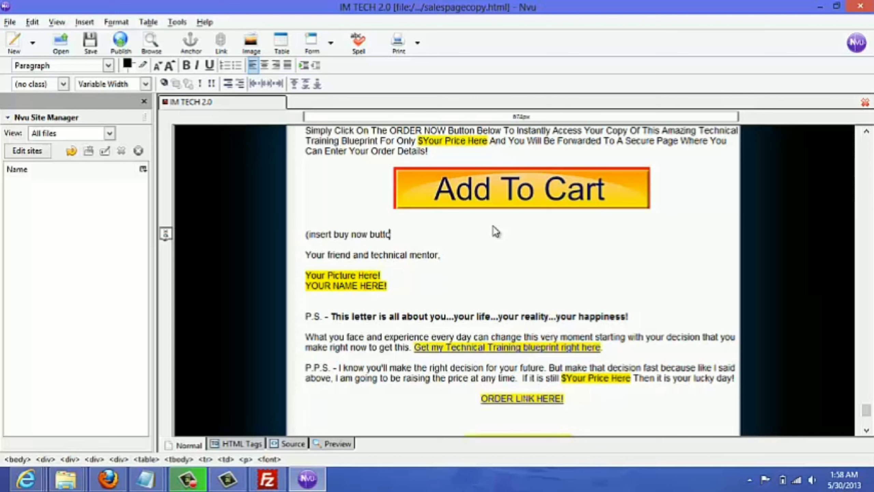
text())
click(292, 444)
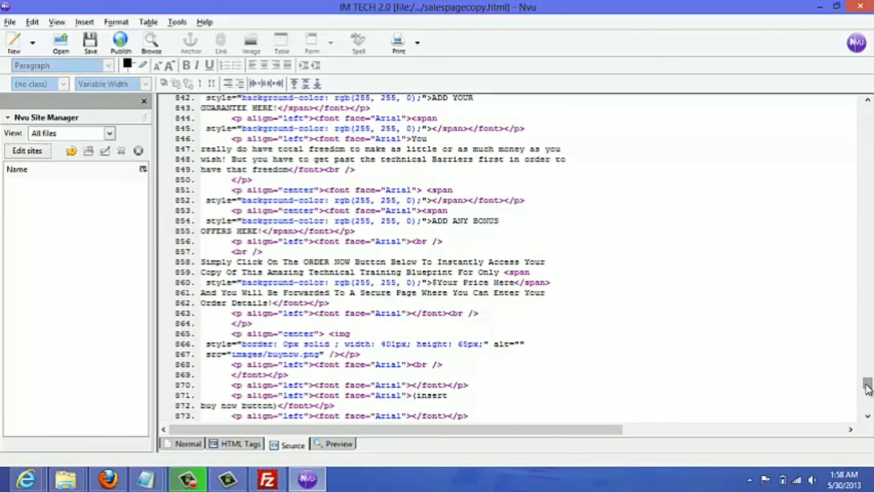
Paste the PayPal form code over the placeholder paragraph in the source, then return to Normal view
drag(866, 388, 868, 400)
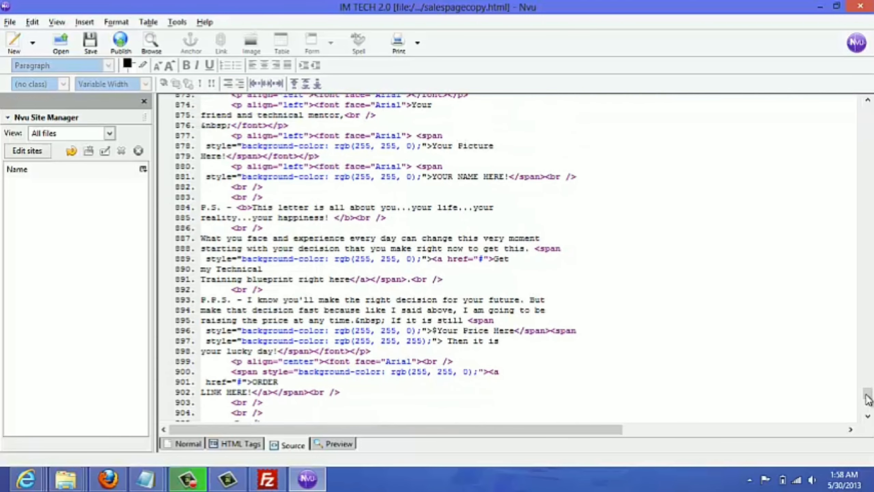
key(Up)
key(Up)
key(Up)
key(Up)
key(Up)
key(Up)
key(Up)
key(Up)
key(Up)
key(Up)
key(Up)
key(Up)
key(Up)
key(Up)
key(Up)
key(Up)
key(Up)
key(Up)
key(Up)
key(Up)
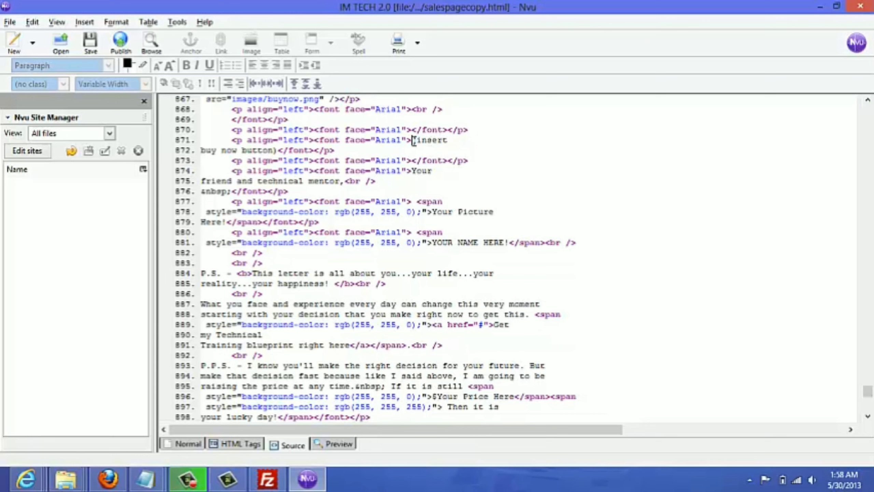
drag(414, 140, 279, 154)
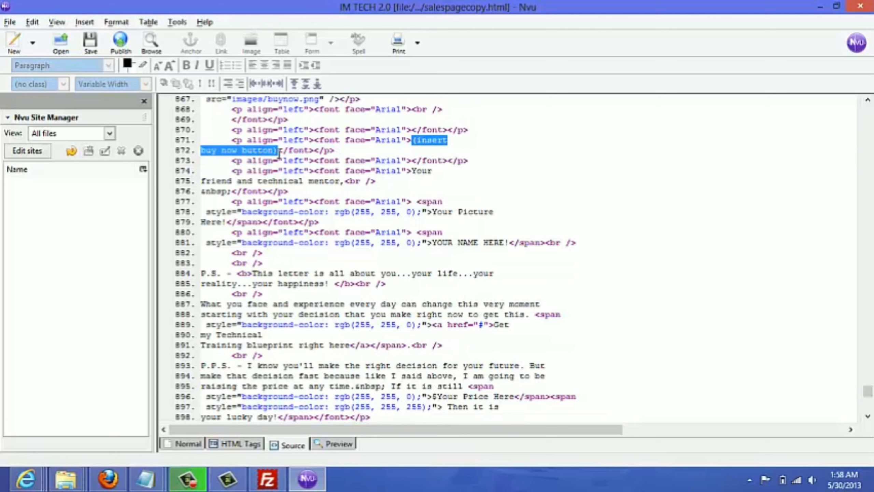
right_click(428, 142)
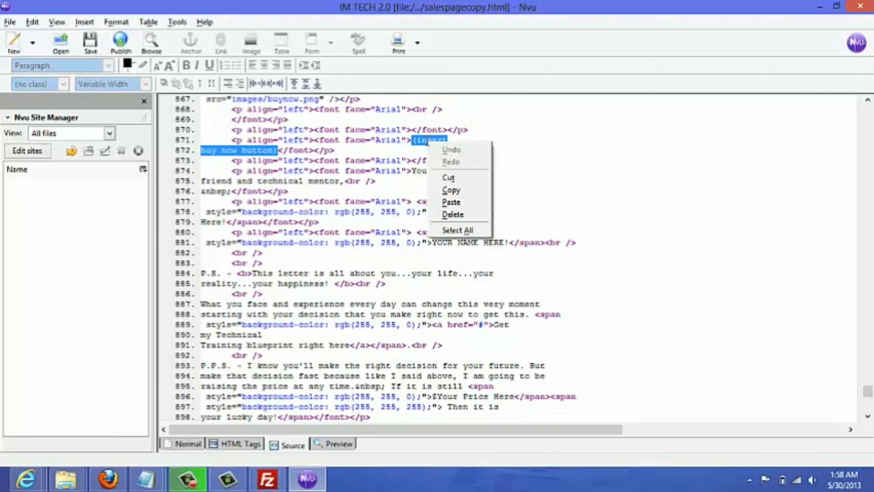
click(459, 202)
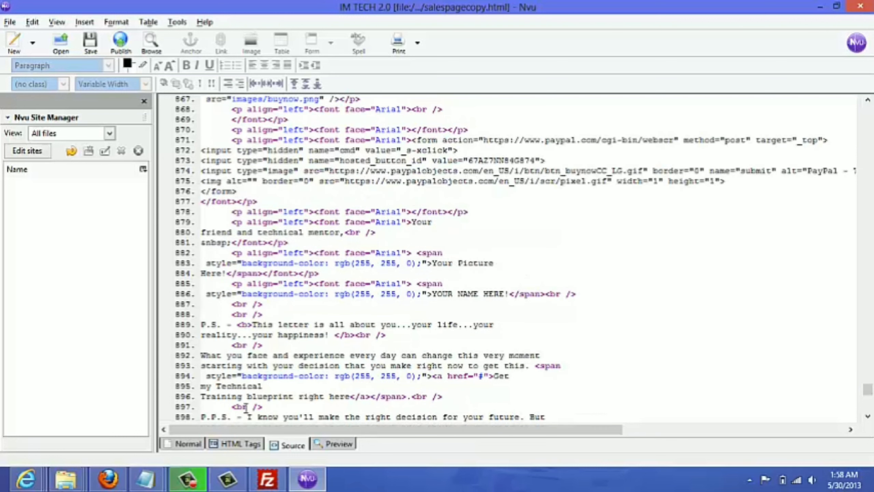
click(188, 447)
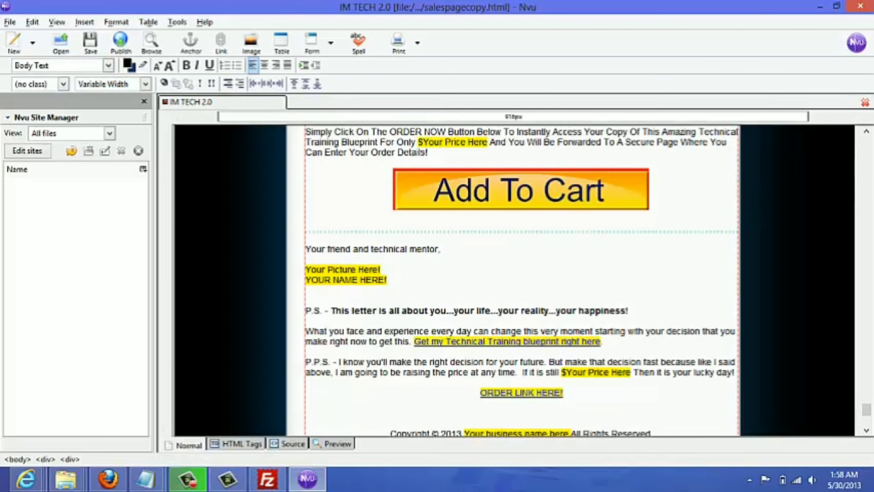
Center-align the Buy Now button and its card logos on the sales page
scroll(868, 413, down, 1)
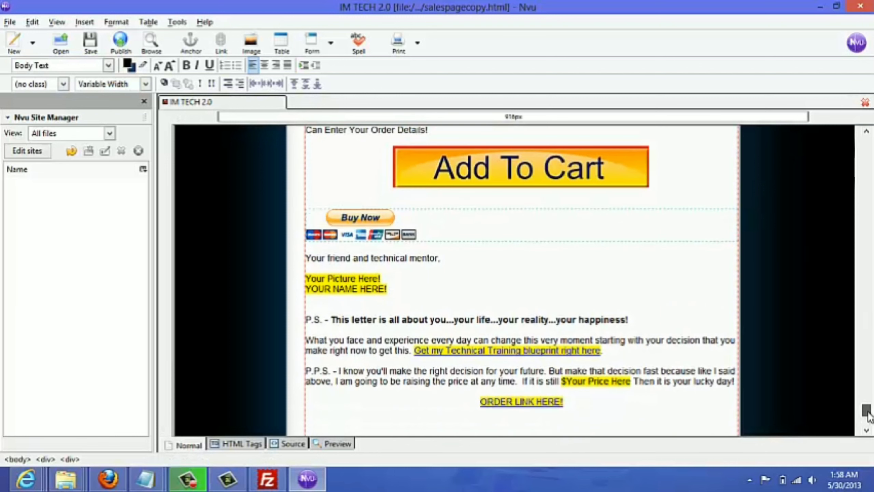
click(386, 224)
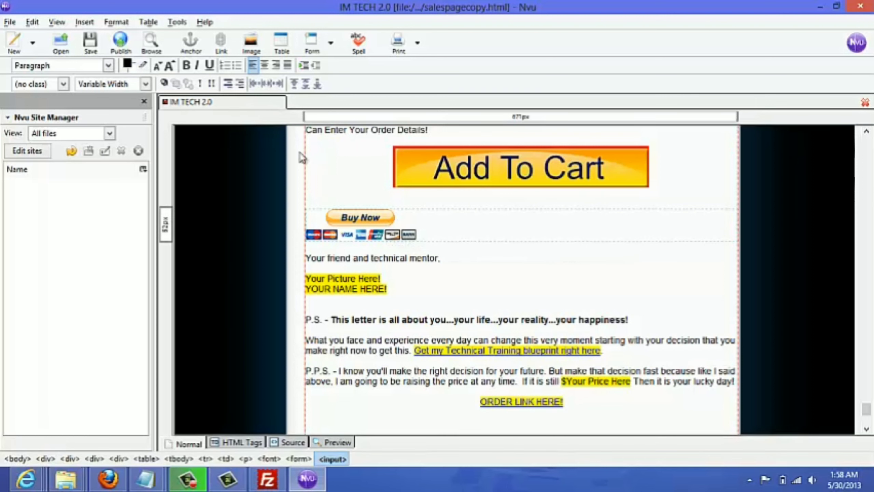
click(265, 67)
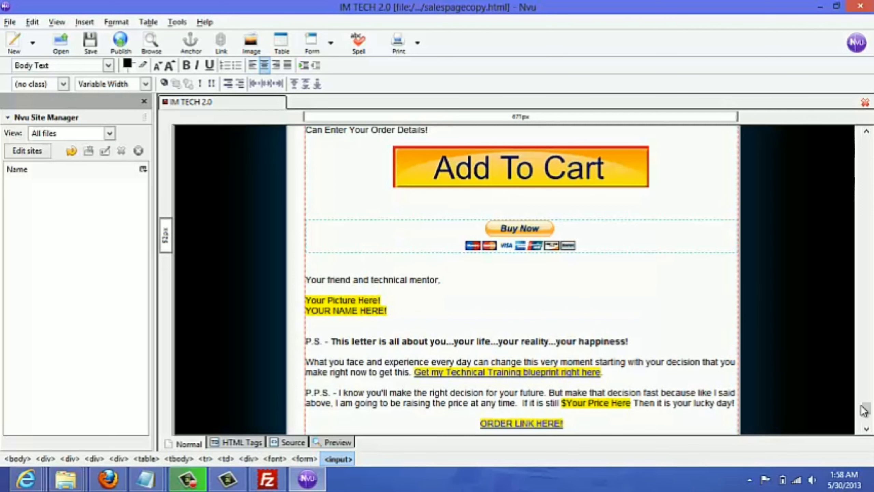
scroll(866, 410, up, 3)
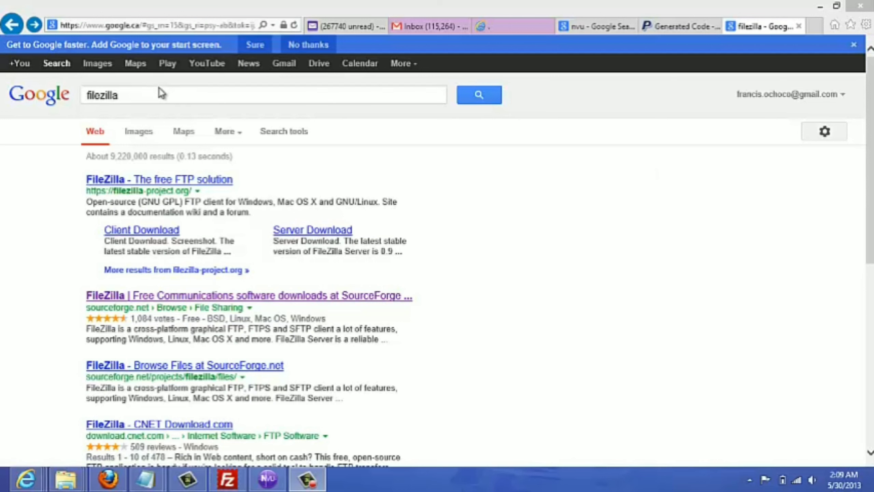
Focus the browser window, then switch to FileZilla from the taskbar
click(130, 99)
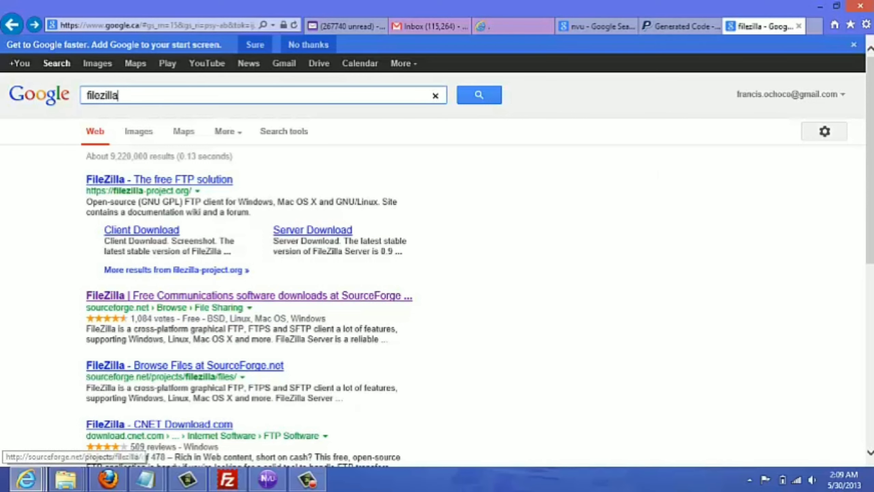
click(227, 482)
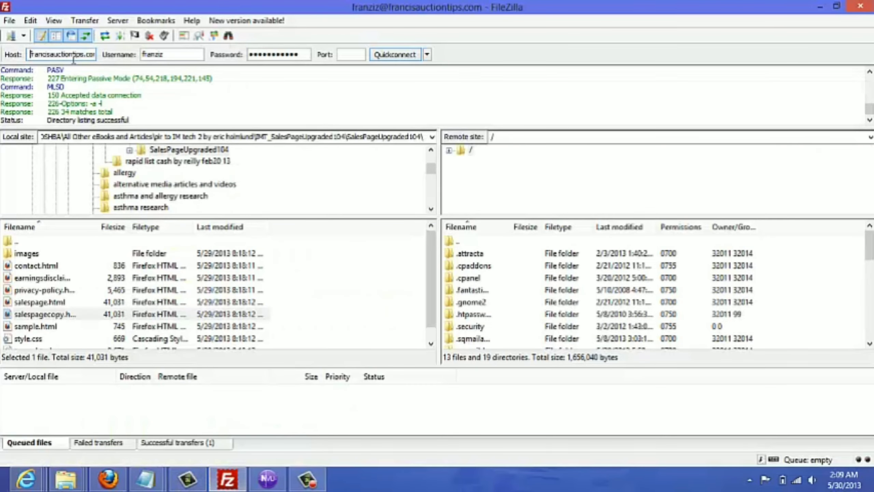
Check the Host, Username and Password fields of the FileZilla connection
click(30, 54)
click(68, 55)
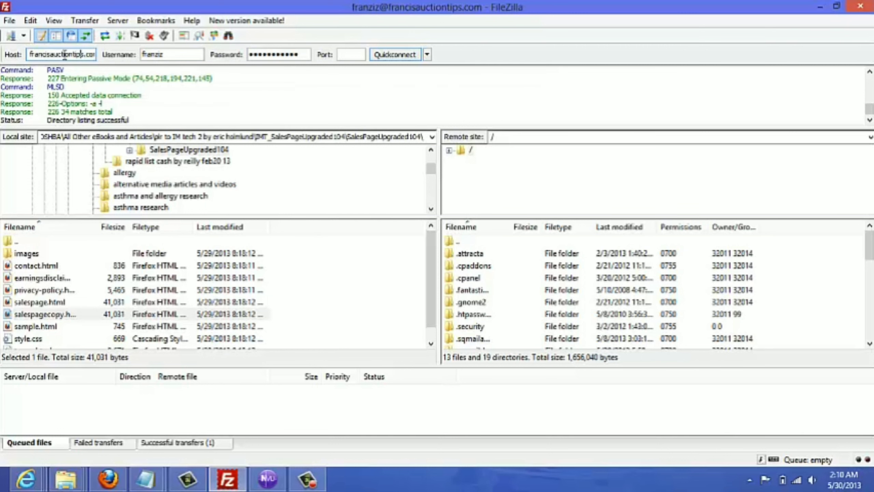
click(177, 55)
click(289, 55)
click(189, 56)
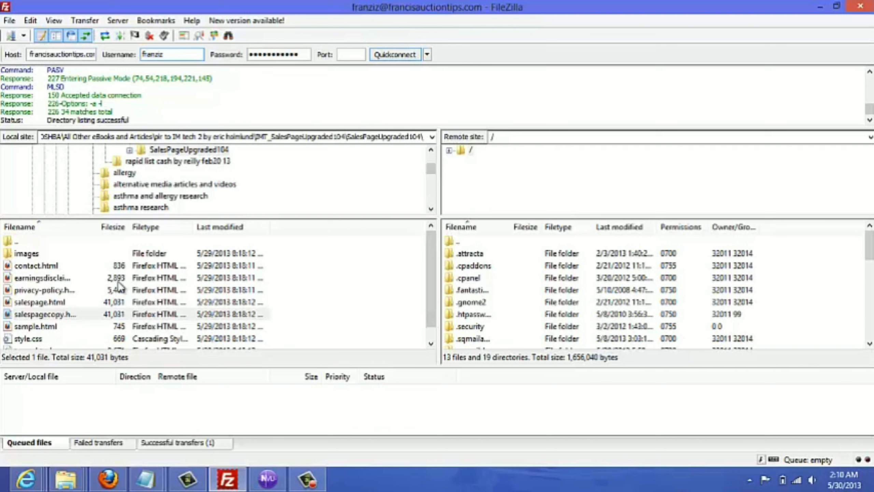
Expand the server's root folder and open public_html in the remote tree
click(517, 137)
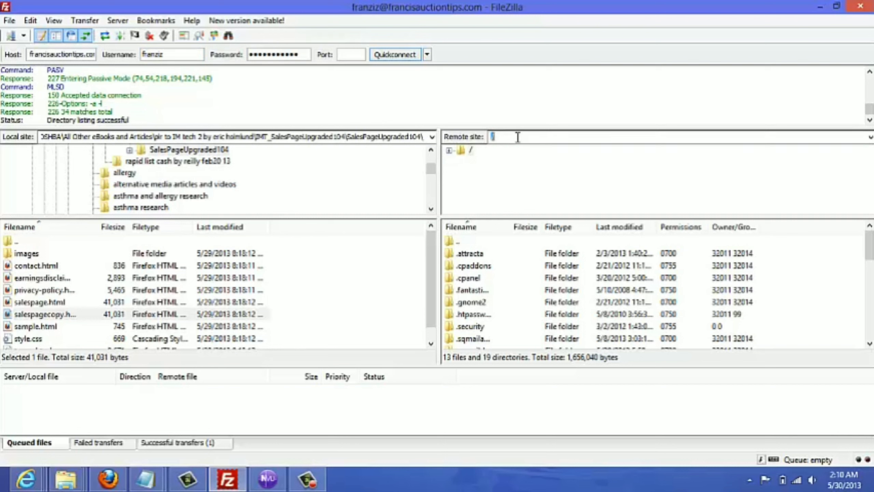
click(461, 154)
double_click(459, 152)
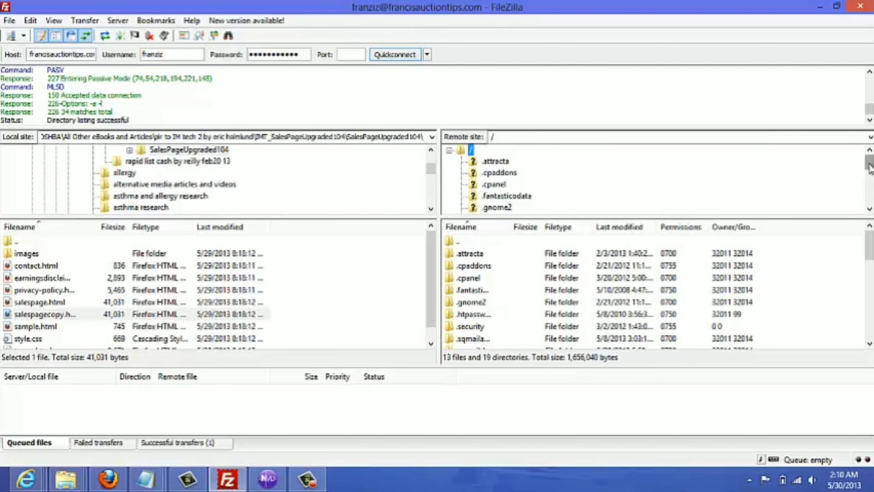
drag(869, 167, 870, 195)
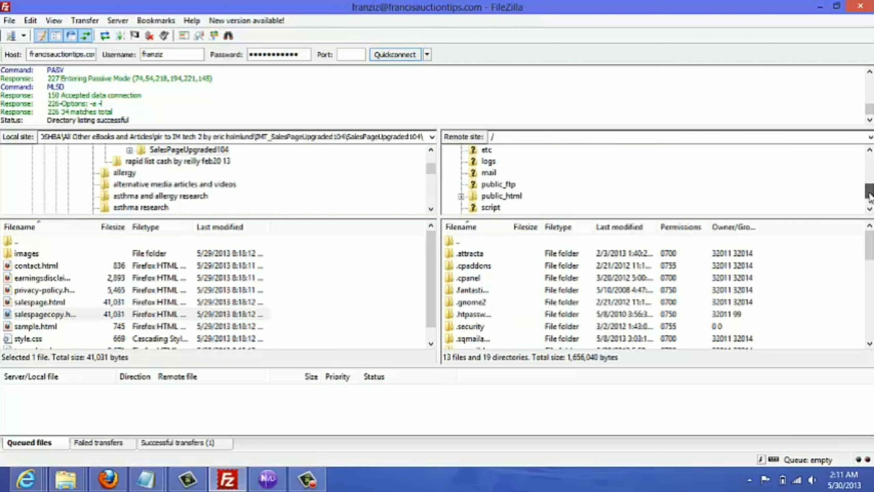
click(478, 199)
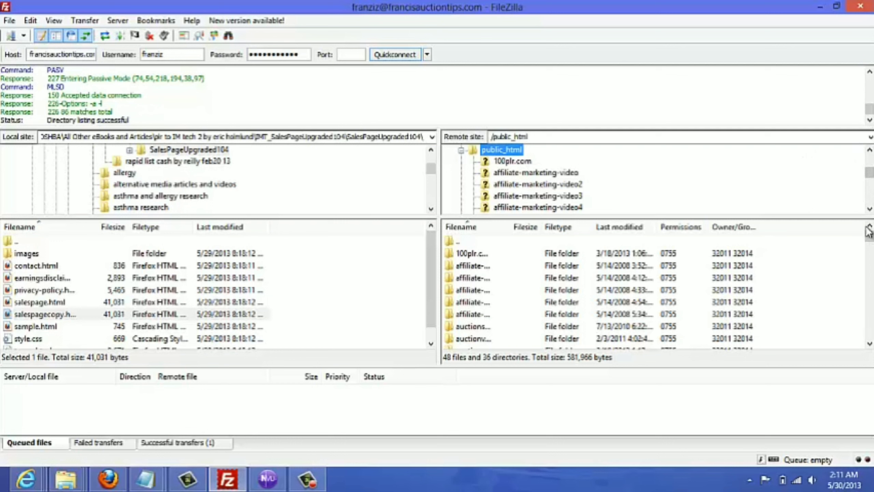
mouse_move(869, 232)
mouse_down()
mouse_move(871, 315)
mouse_move(870, 238)
mouse_up()
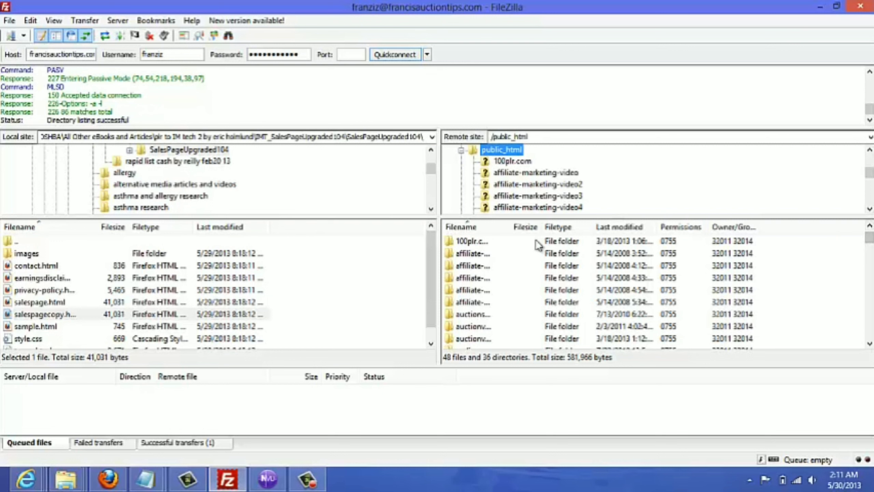
click(506, 277)
click(788, 285)
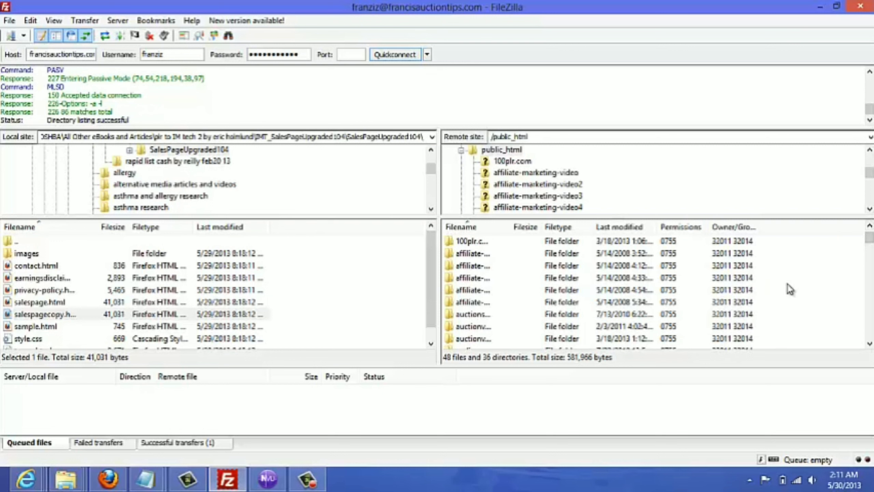
Create a remote directory /public_html/testdemoplr
right_click(788, 284)
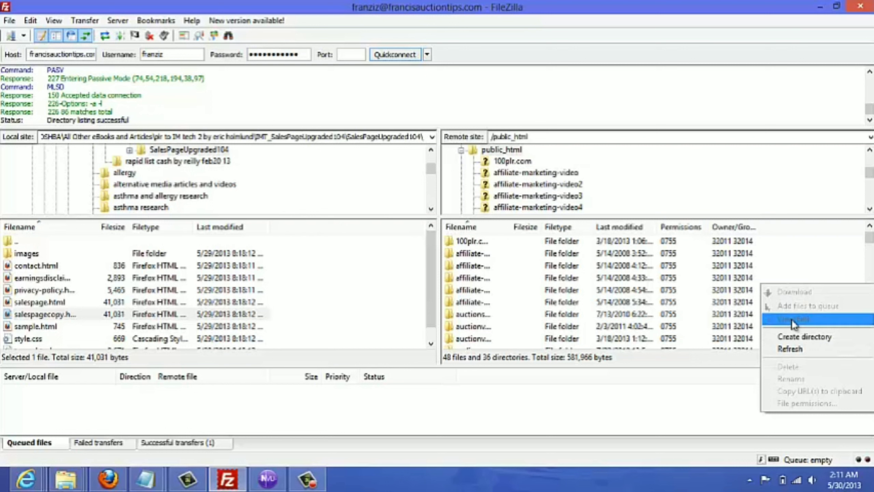
click(788, 339)
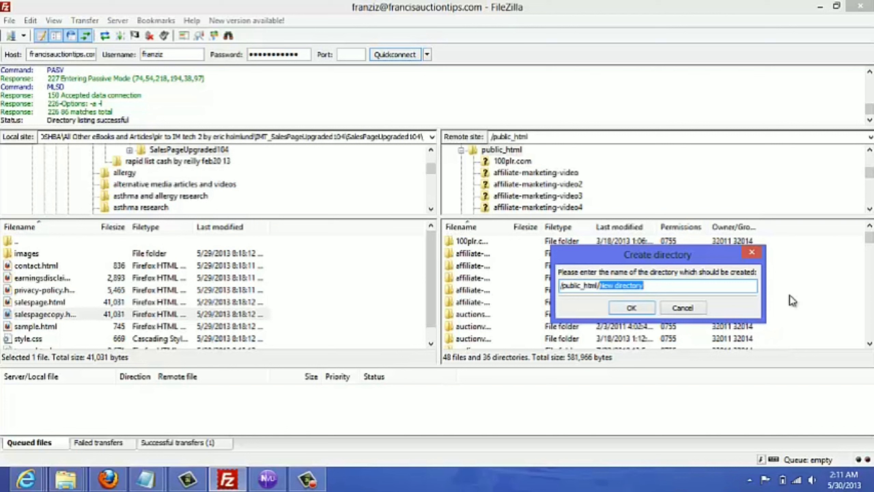
text(test)
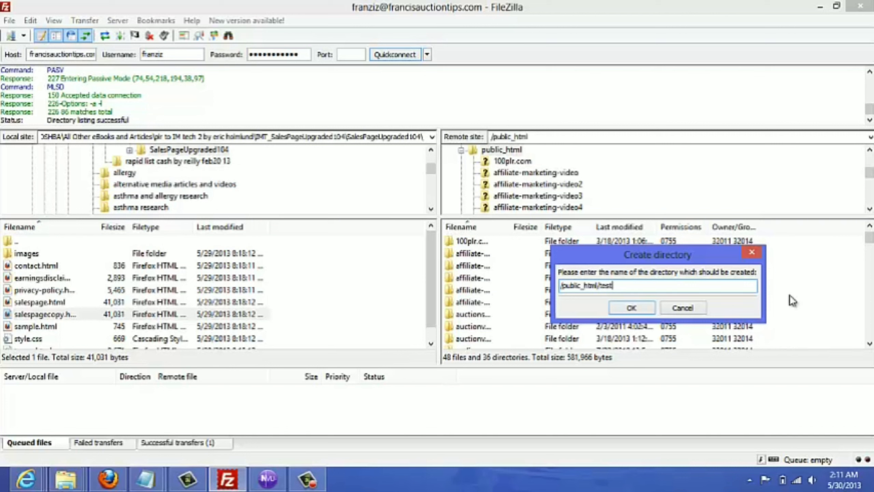
text(demoplr)
click(649, 311)
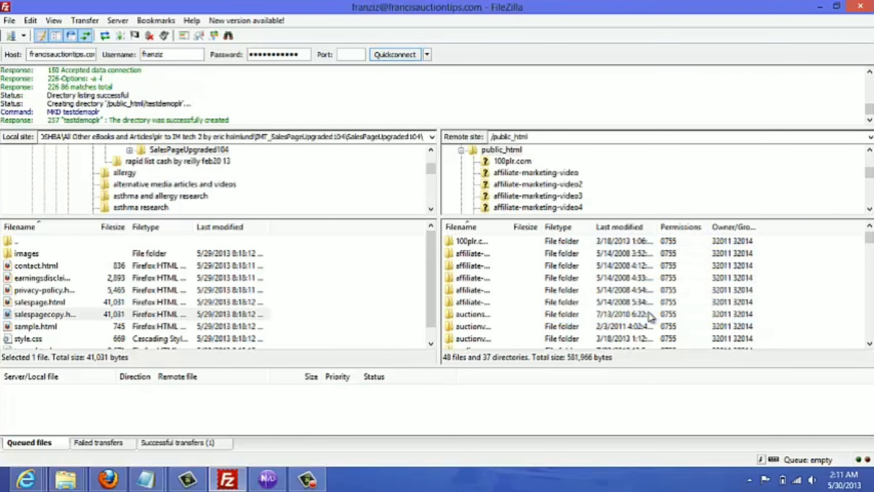
Select all local site files from images to terms.html and drag them into /public_html/testdemoplr
mouse_move(869, 241)
mouse_down()
mouse_move(860, 285)
mouse_move(869, 333)
mouse_move(869, 251)
mouse_up()
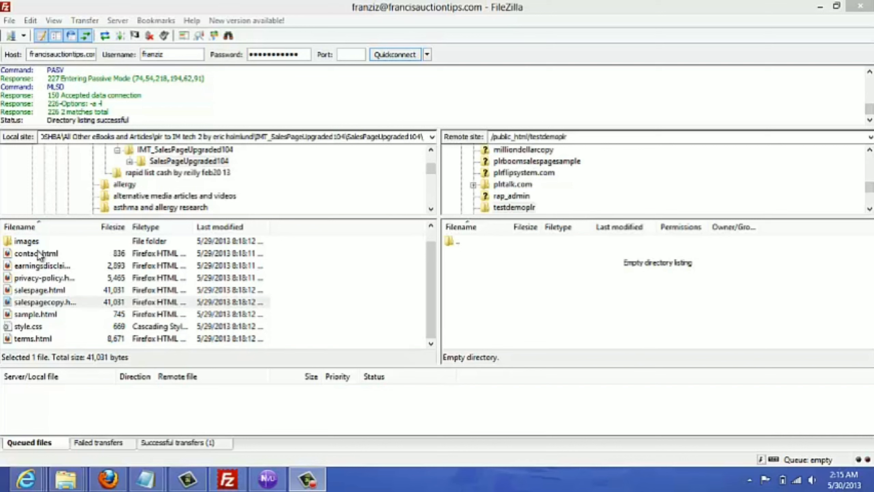
click(26, 243)
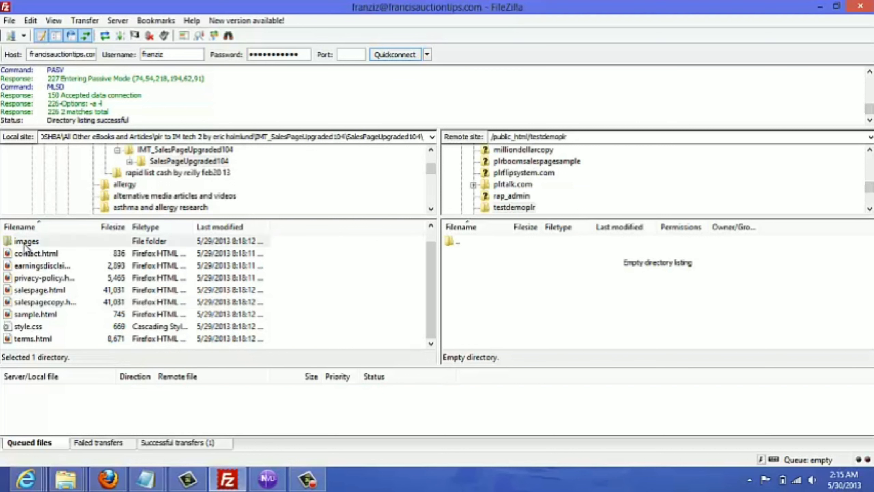
click(26, 242)
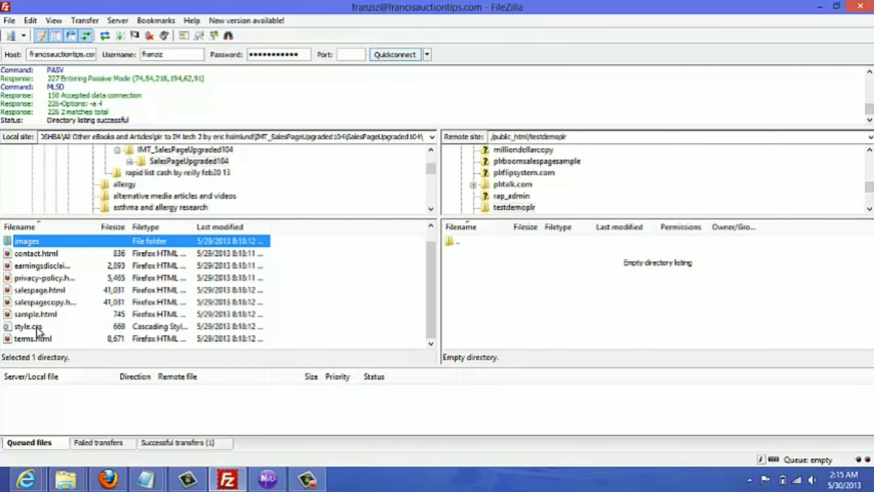
shift+click(34, 343)
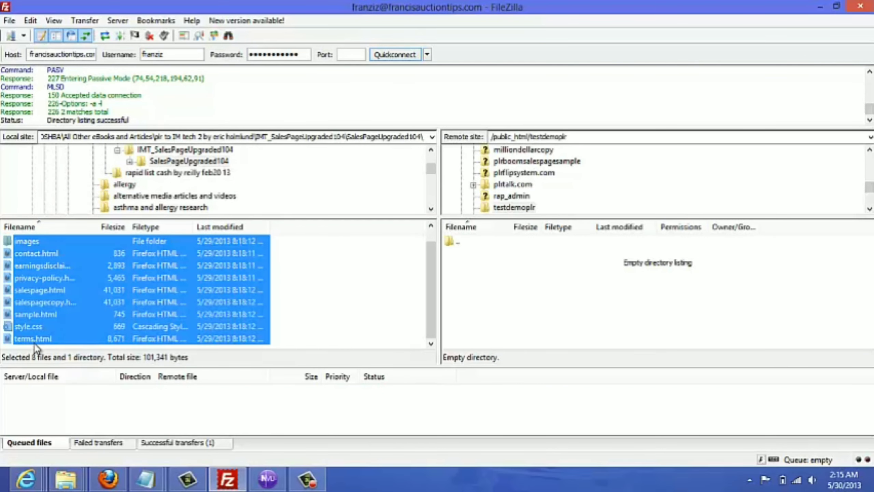
right_click(59, 289)
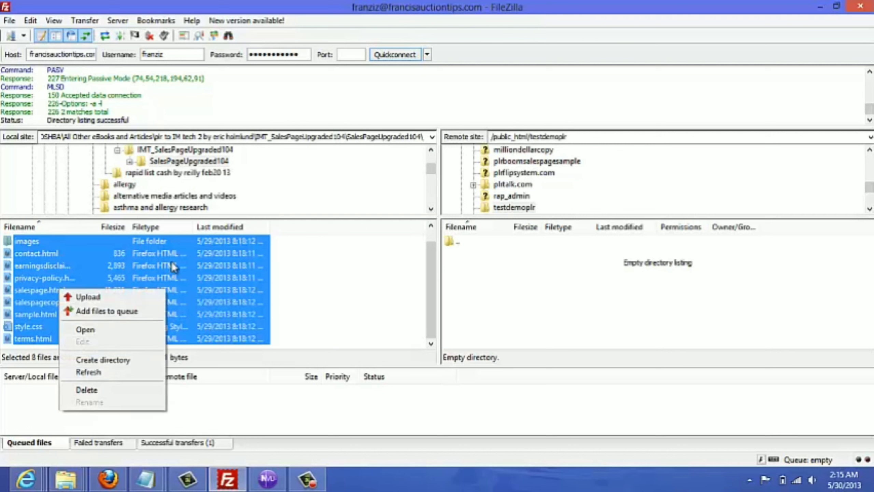
click(182, 254)
drag(182, 254, 517, 280)
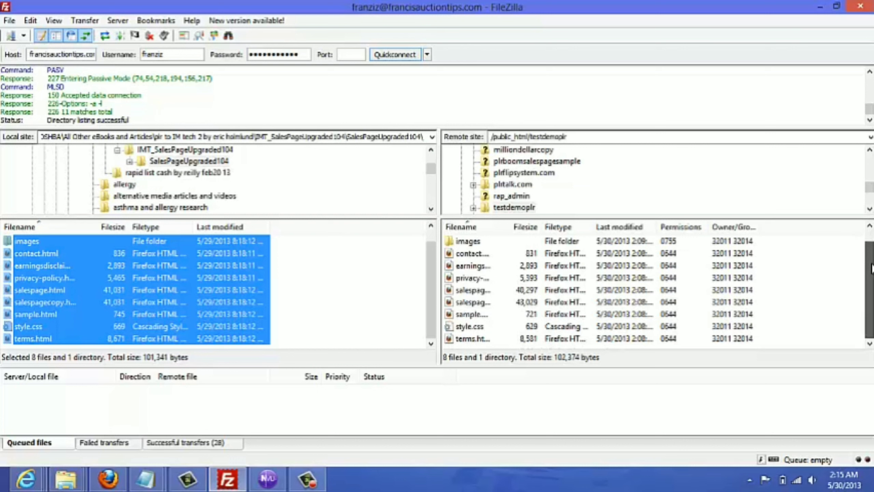
scroll(872, 269, up, 1)
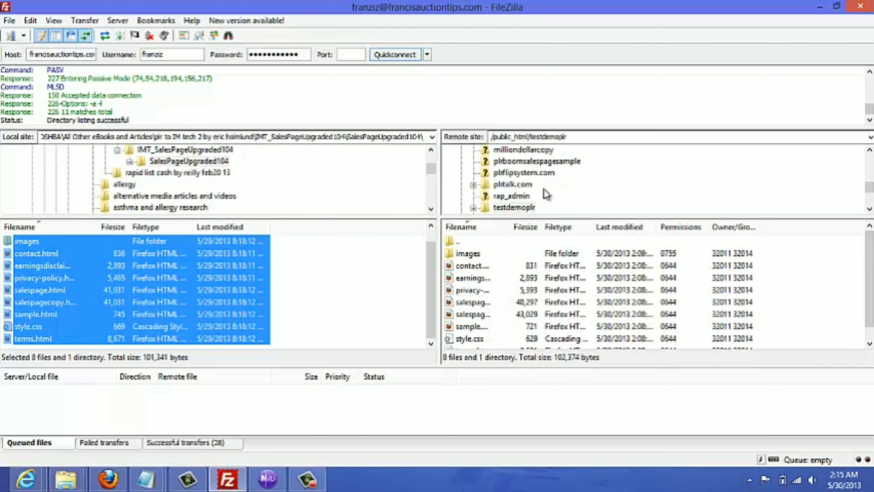
click(570, 137)
click(546, 137)
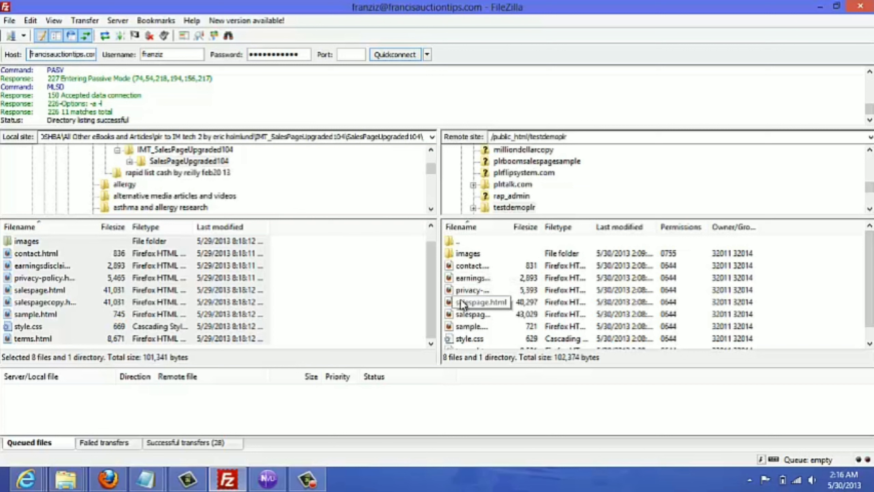
click(460, 314)
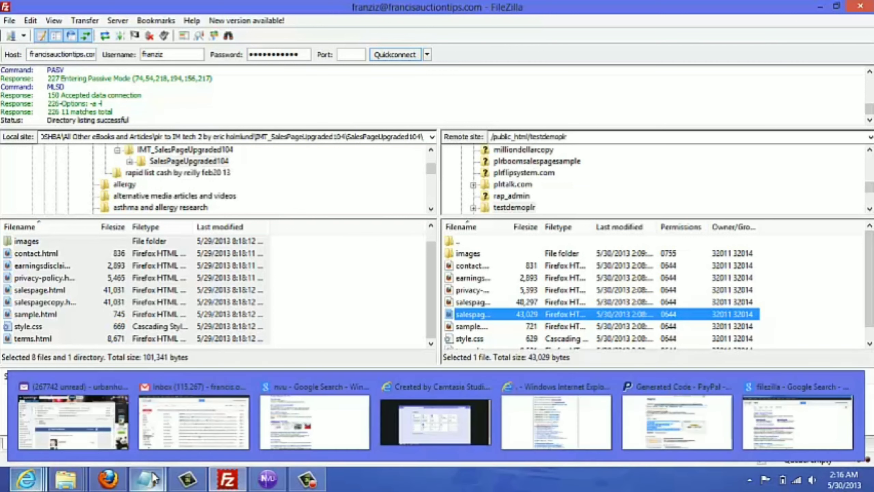
Load the francisauctiontips.com/testdemoplr sales page address in a new Internet Explorer tab
mouse_move(161, 478)
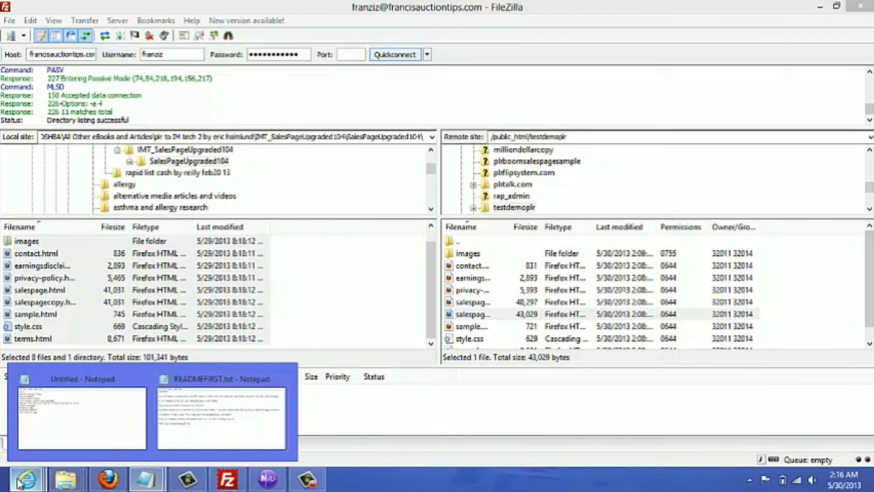
click(823, 410)
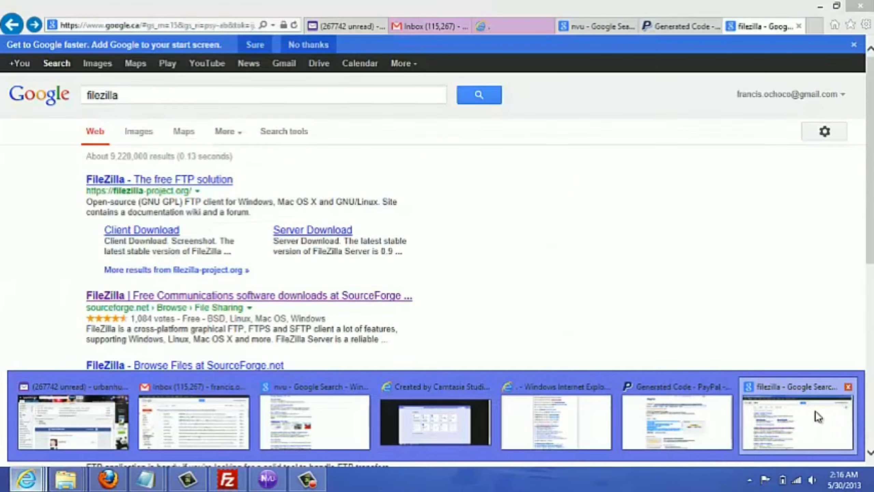
click(818, 32)
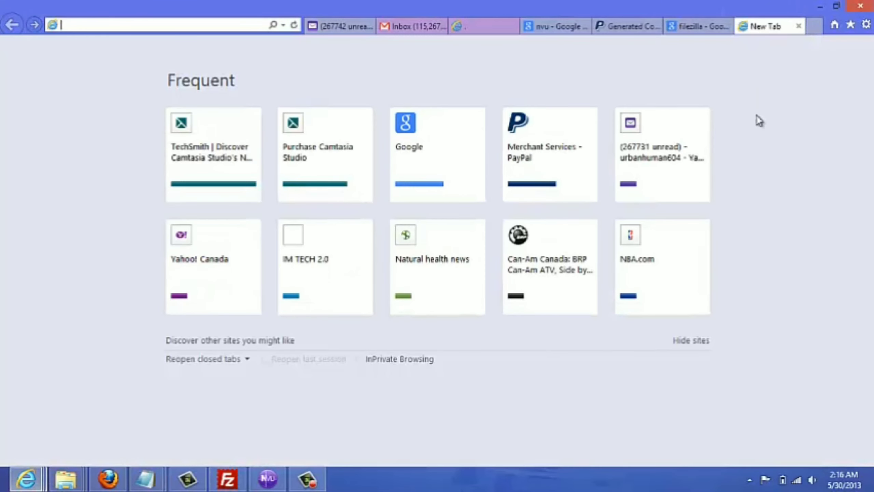
text(francisauctiont)
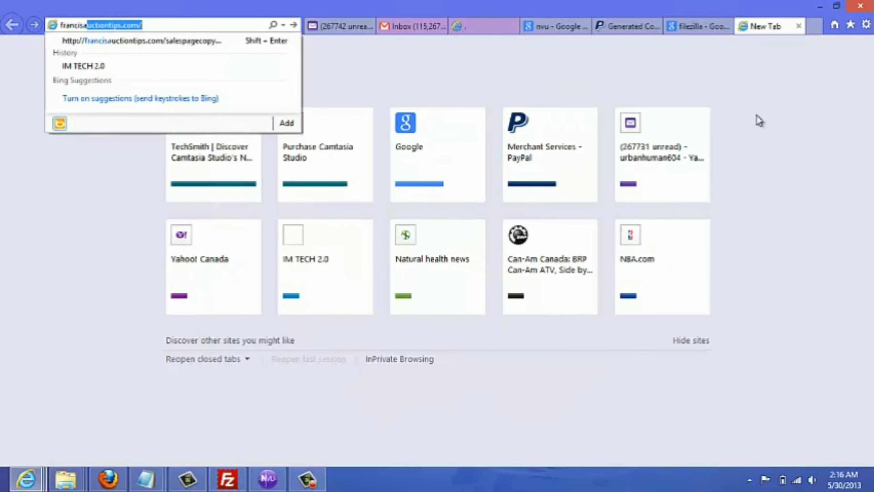
text(ips.com/)
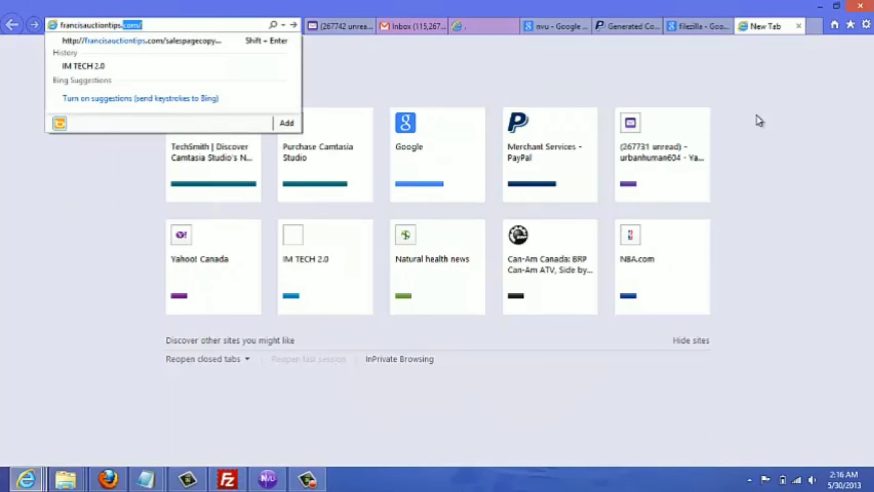
text(tess)
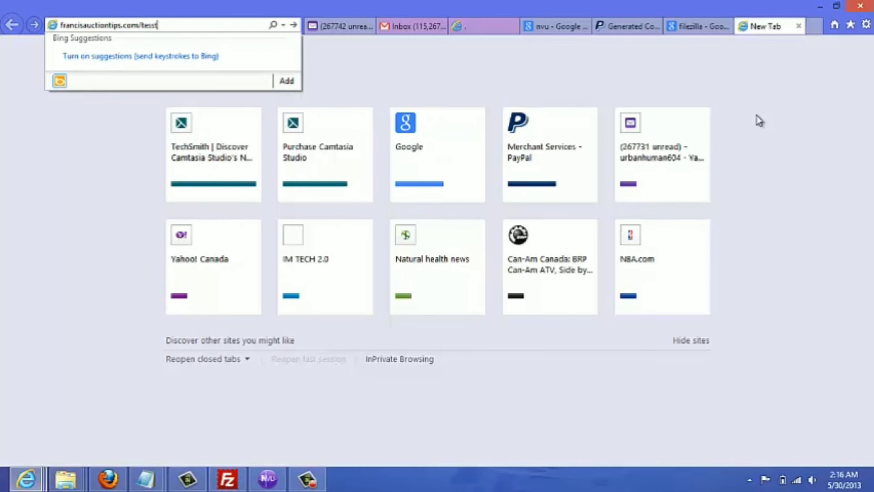
key(BackSpace)
text(tdemopln/salescopydem)
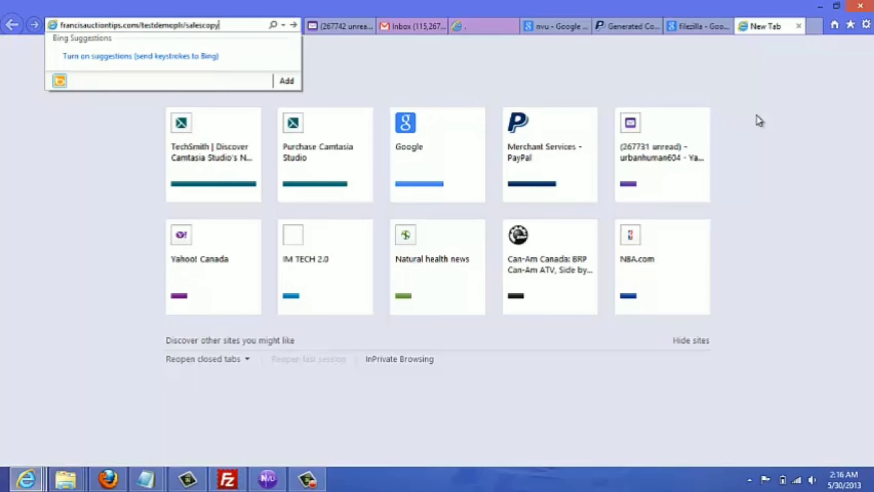
key(BackSpace)
key(BackSpace)
key(BackSpace)
key(BackSpace)
key(BackSpace)
key(BackSpace)
key(BackSpace)
text(pagecopy/index.html)
key(Return)
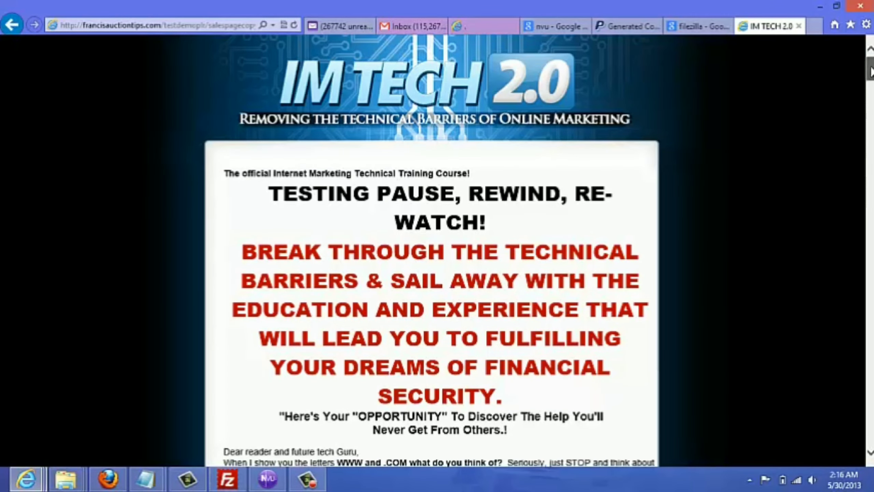
Scroll the live page to the PayPal Buy Now area, then return to FileZilla
drag(871, 75, 872, 434)
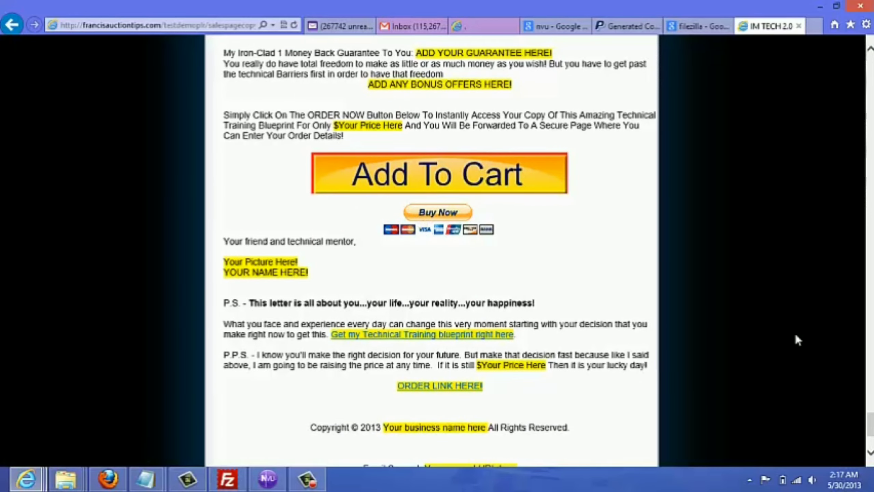
scroll(831, 142, down, 4)
scroll(830, 142, up, 20)
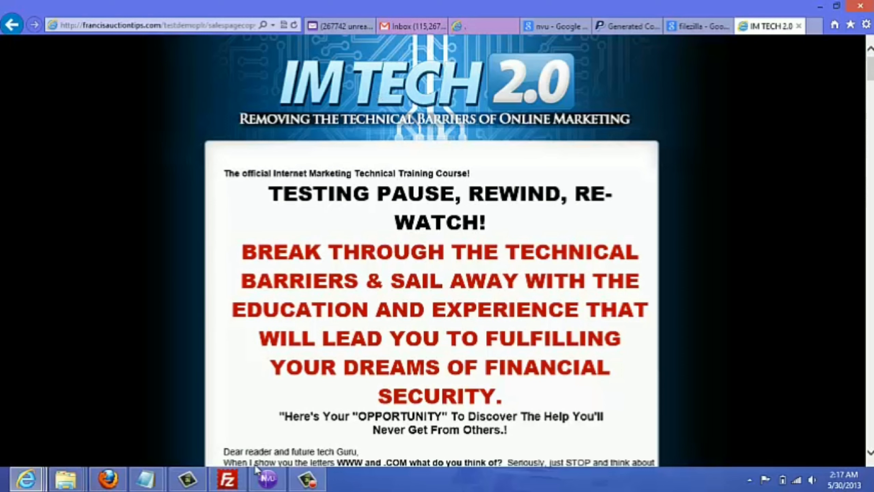
click(227, 479)
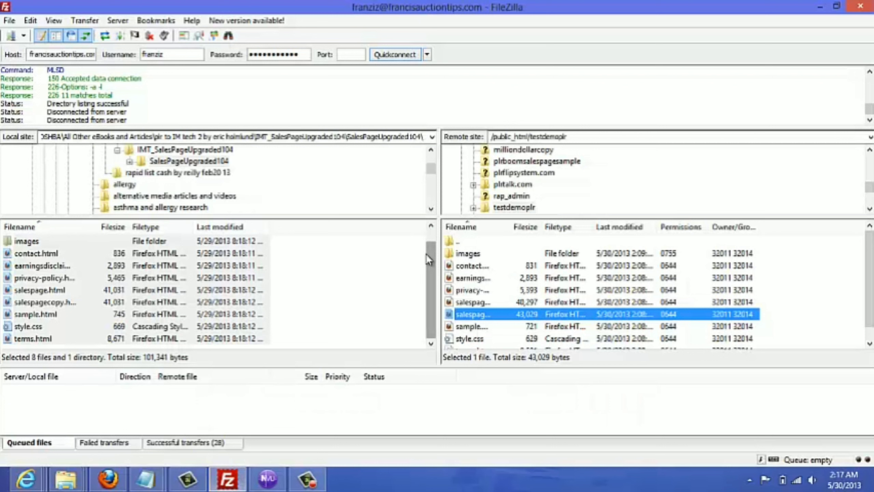
Select the images folder in the remote testdemoplr listing with FileZilla in front
drag(430, 254, 431, 248)
click(476, 255)
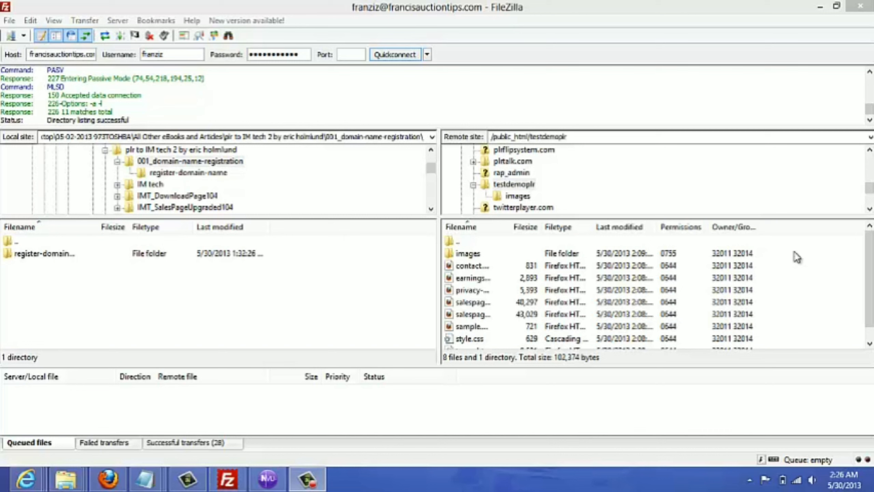
click(797, 257)
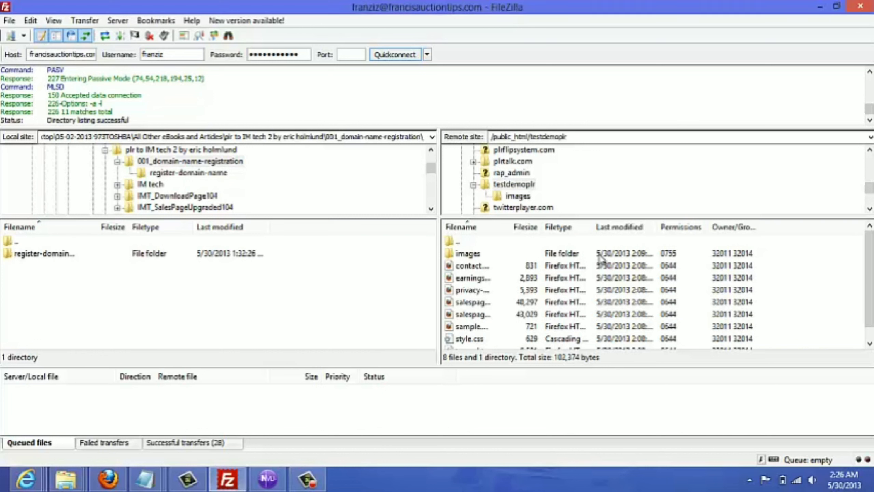
Create a 'downloads' directory in remote testdemoplr, open it, then return to testdemoplr
right_click(771, 297)
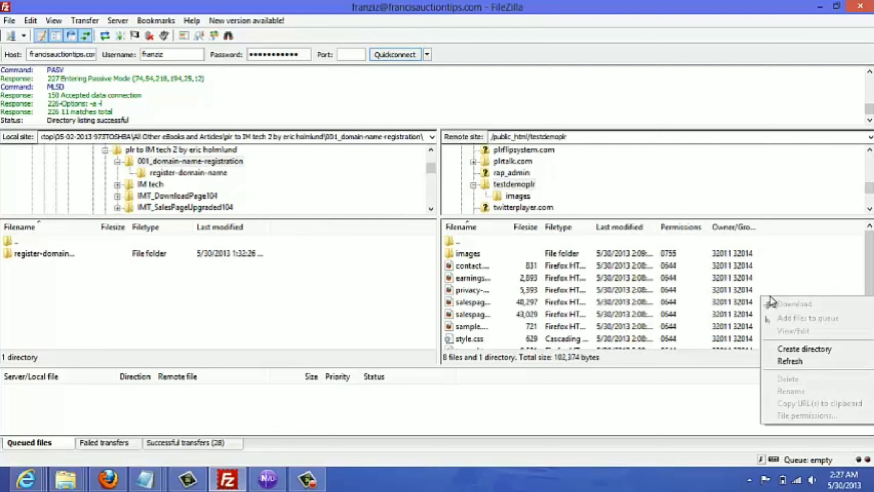
click(788, 346)
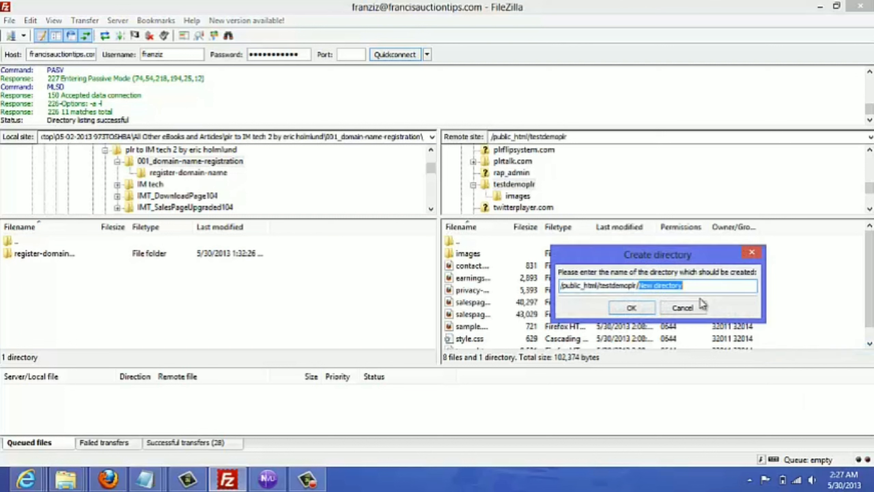
text(dow)
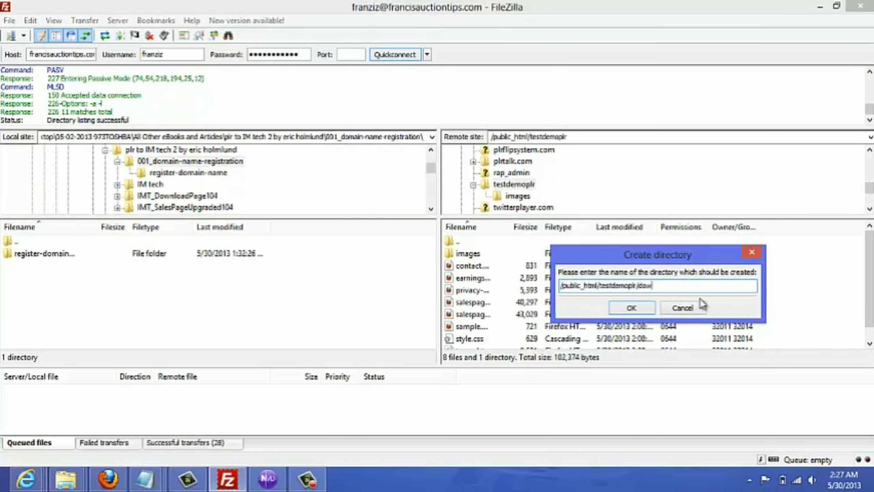
text(nloads)
click(631, 305)
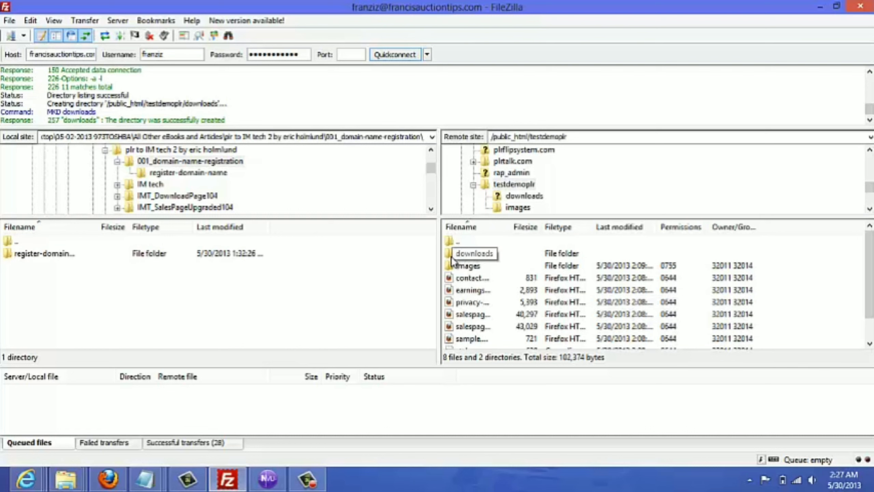
double_click(454, 258)
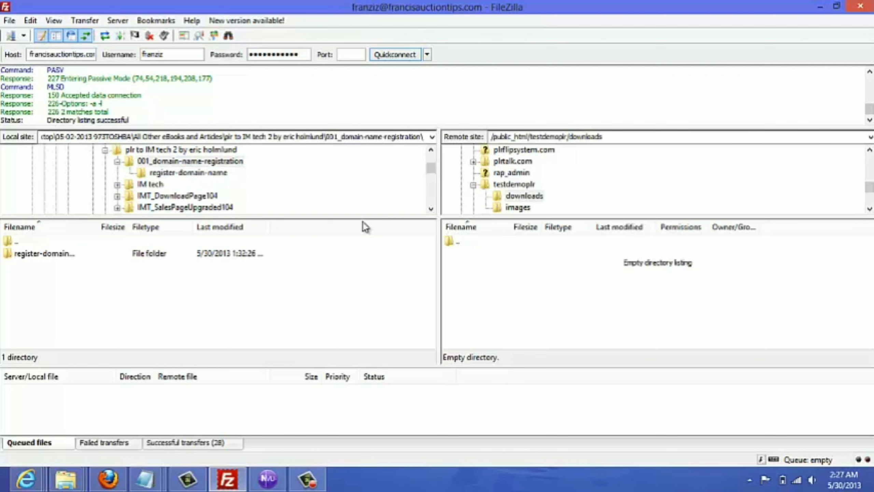
click(513, 184)
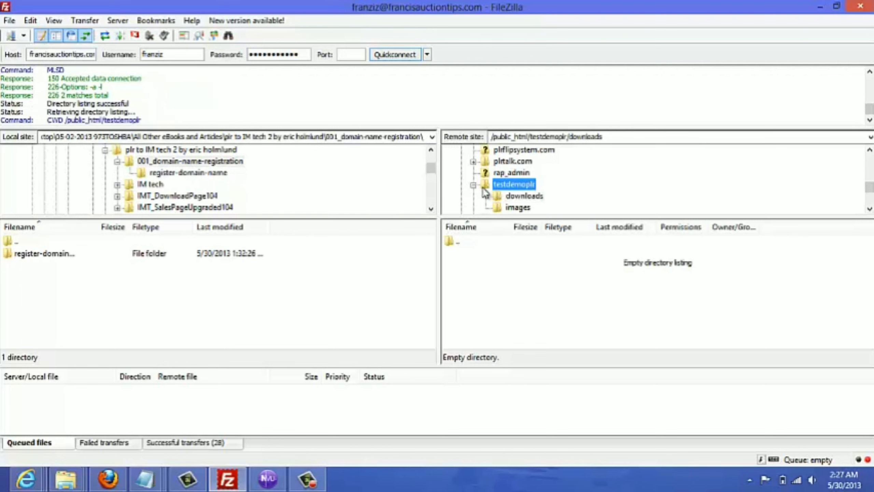
click(769, 294)
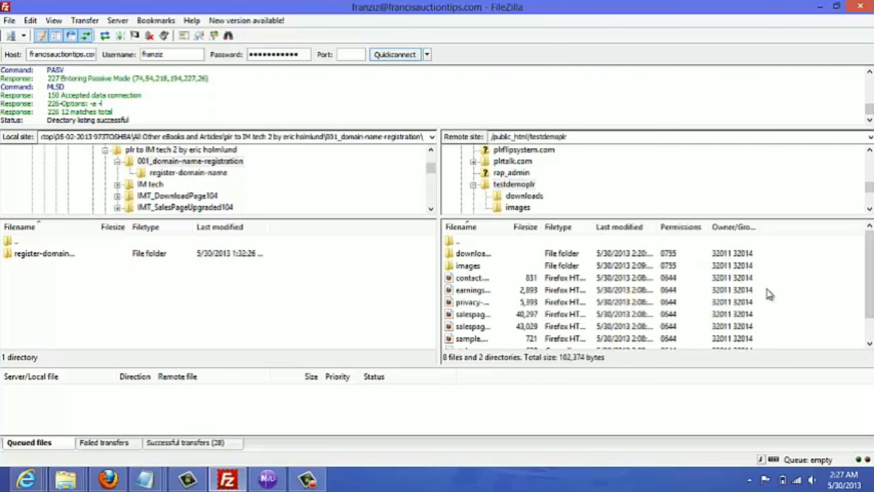